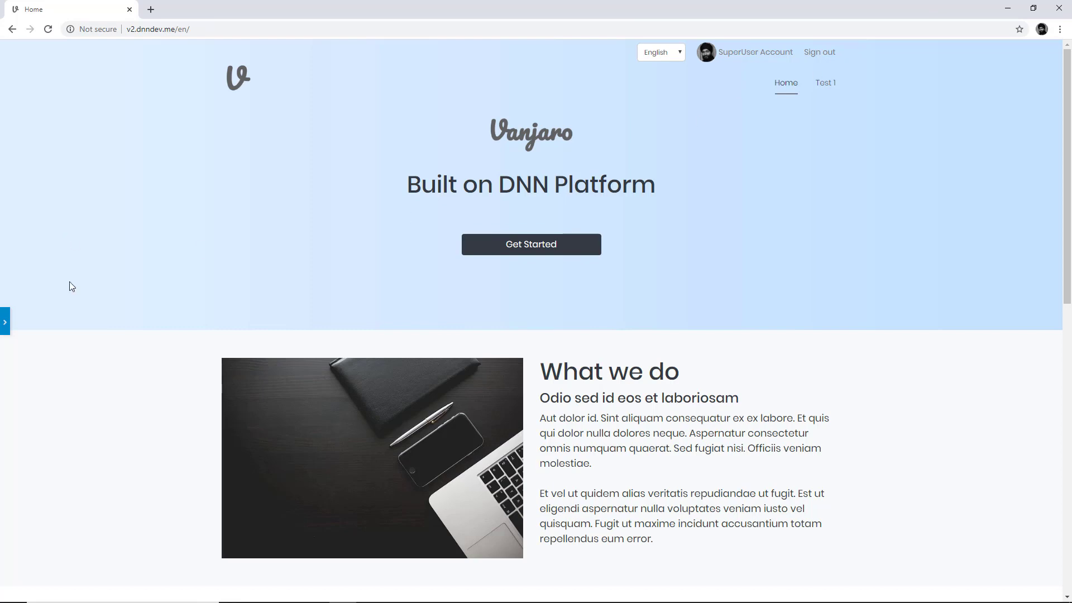
Step: Open the Home page in the editor and examine its global header and footer blocks
{"action": "left_click", "coordinate": [6, 322]}
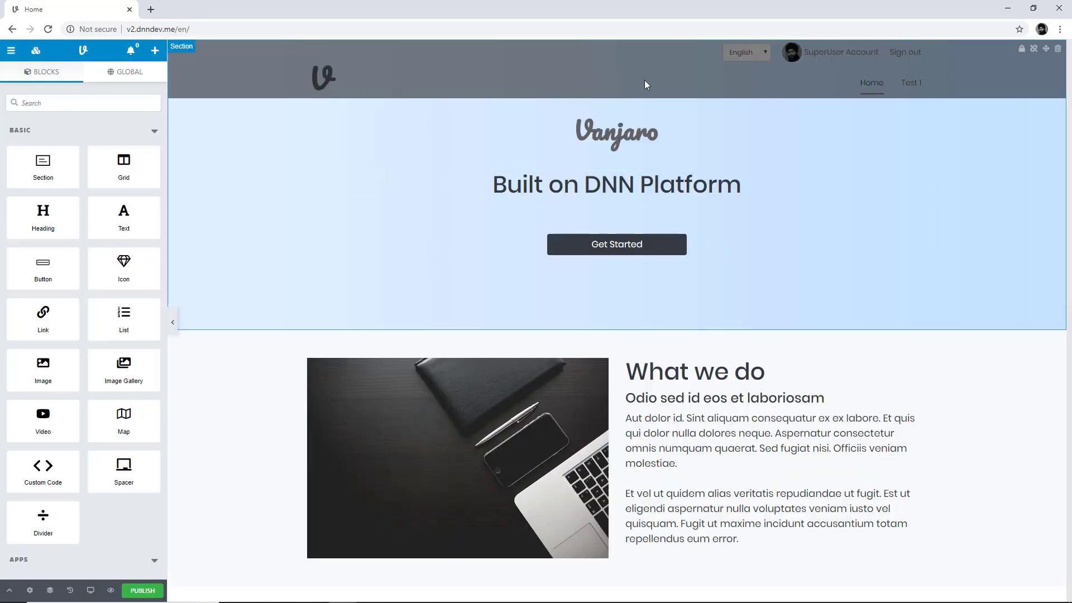
{"action": "scroll", "coordinate": [674, 74], "scroll_direction": "down", "scroll_amount": 10}
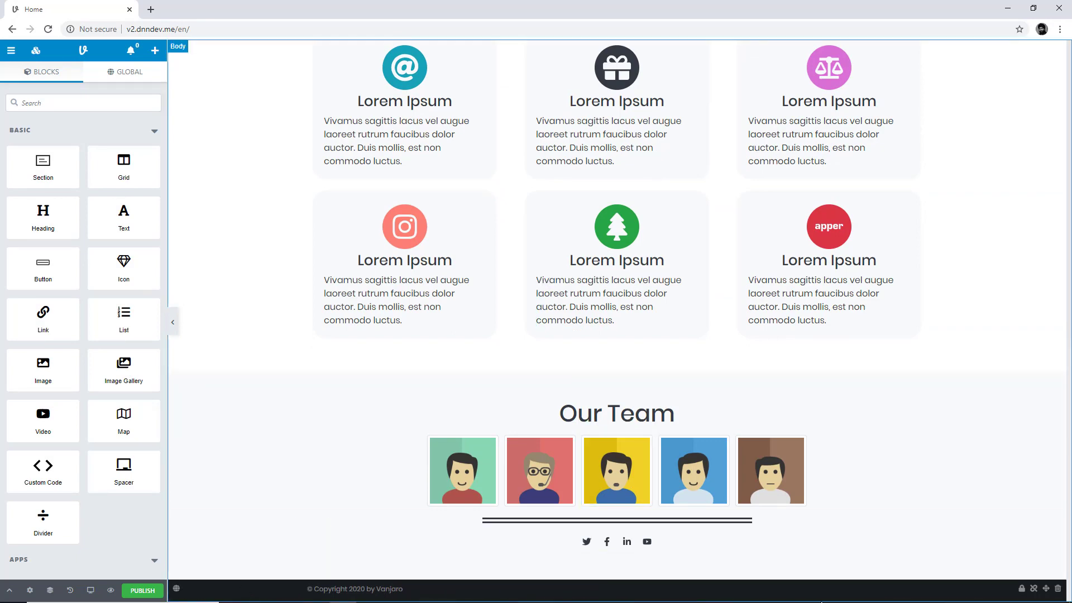
{"action": "scroll", "coordinate": [909, 546], "scroll_direction": "up", "scroll_amount": 10}
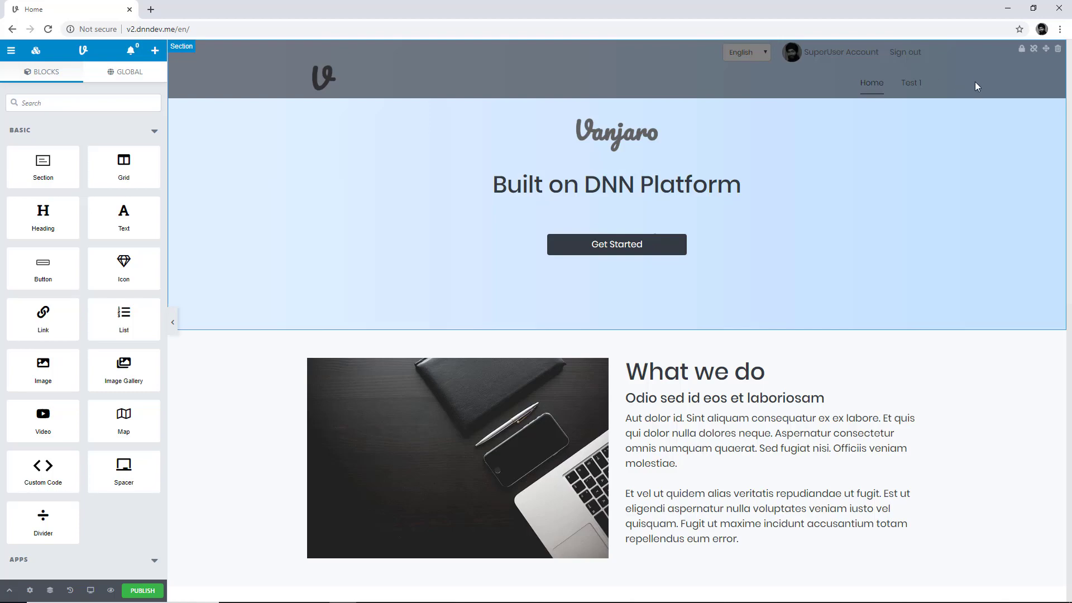
{"action": "scroll", "coordinate": [971, 101], "scroll_direction": "down", "scroll_amount": 10}
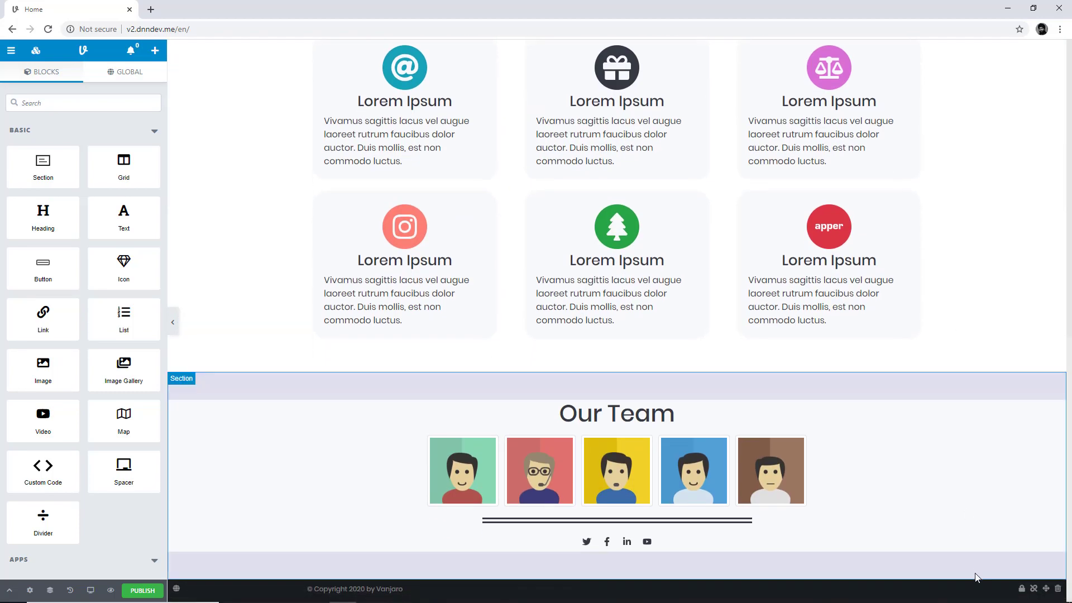
{"action": "left_click", "coordinate": [177, 591]}
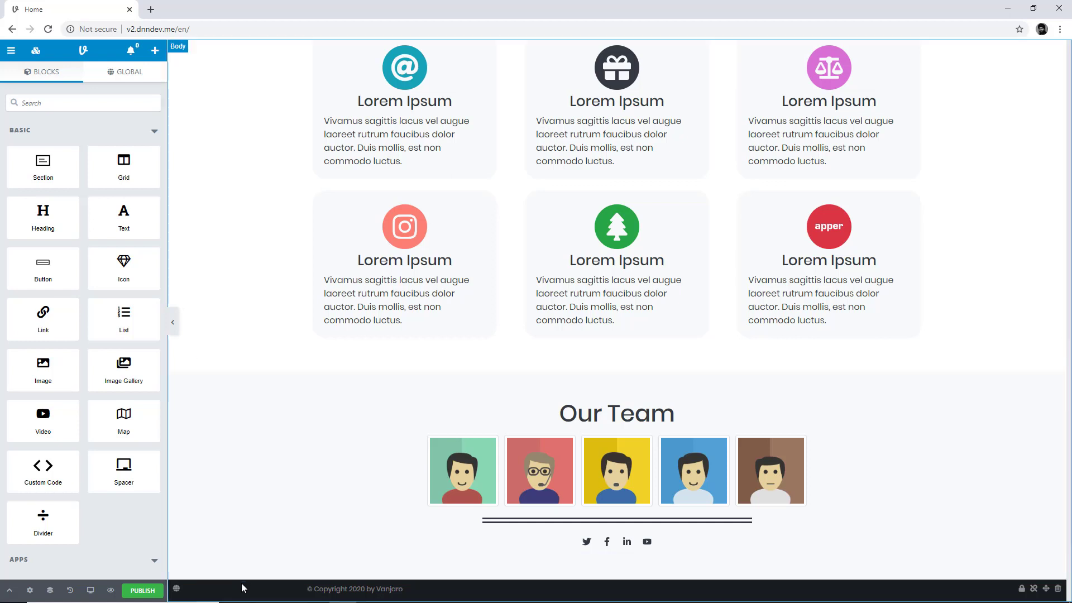
{"action": "left_click", "coordinate": [178, 590]}
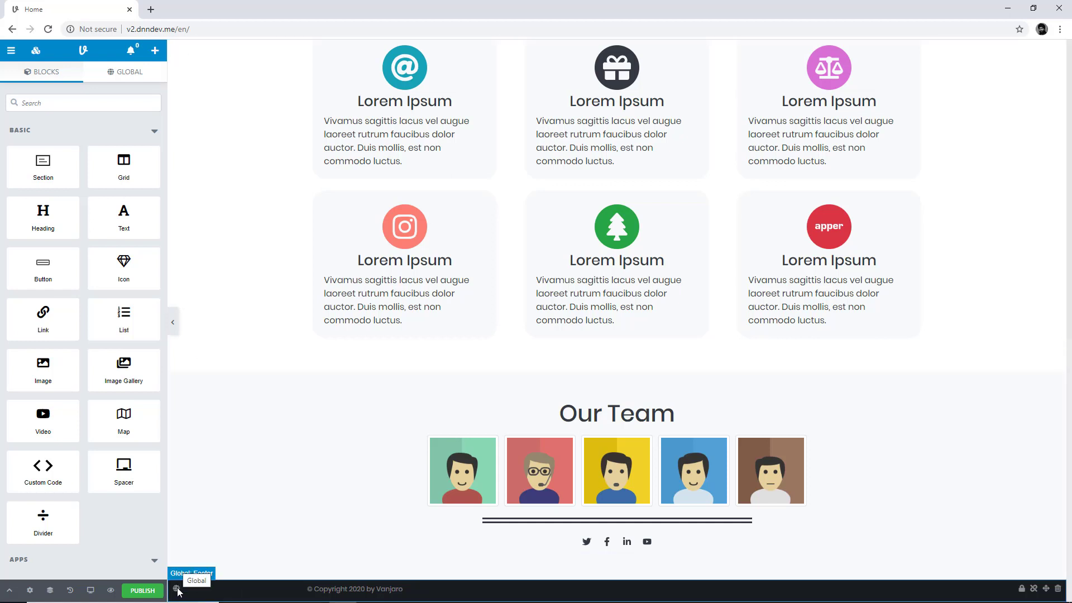
{"action": "scroll", "coordinate": [434, 479], "scroll_direction": "up", "scroll_amount": 15}
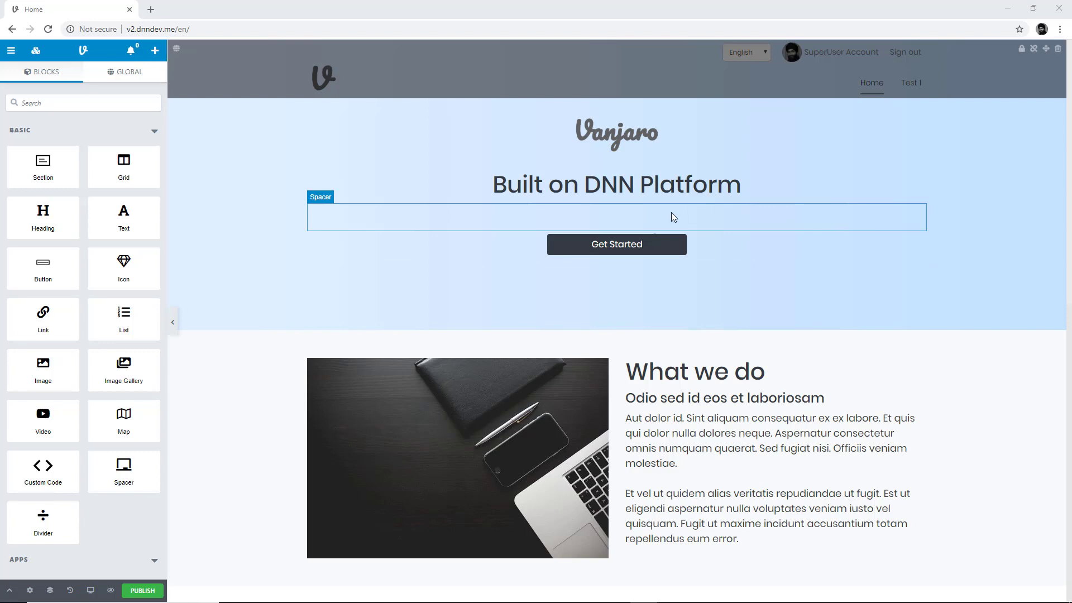
Step: Examine the Global and Local options for a new custom block, leaving without saving one
{"action": "left_click", "coordinate": [155, 50]}
{"action": "left_click", "coordinate": [200, 177]}
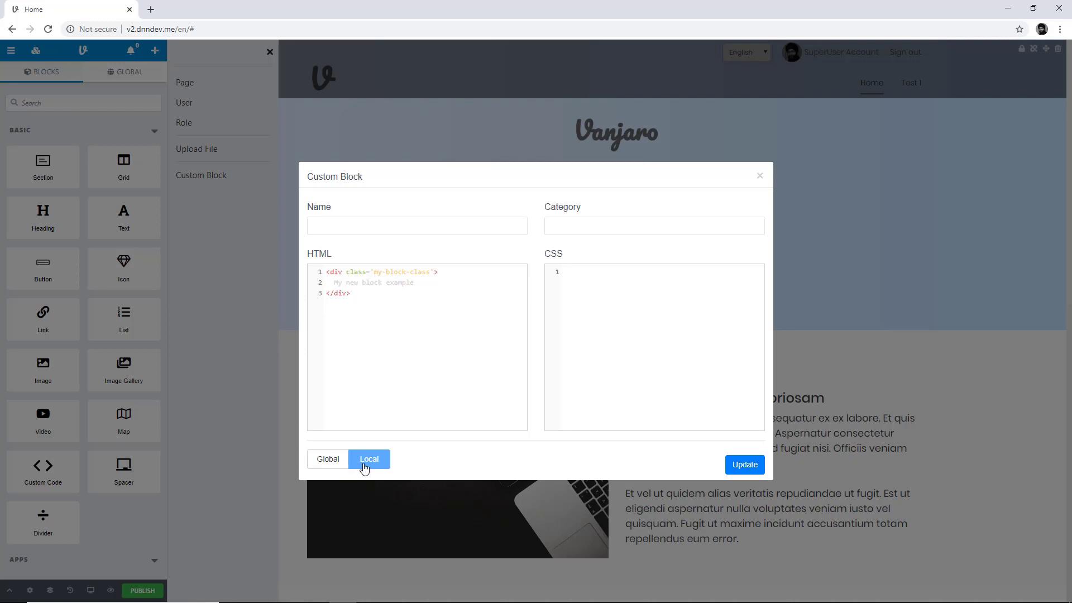
{"action": "left_click", "coordinate": [327, 463]}
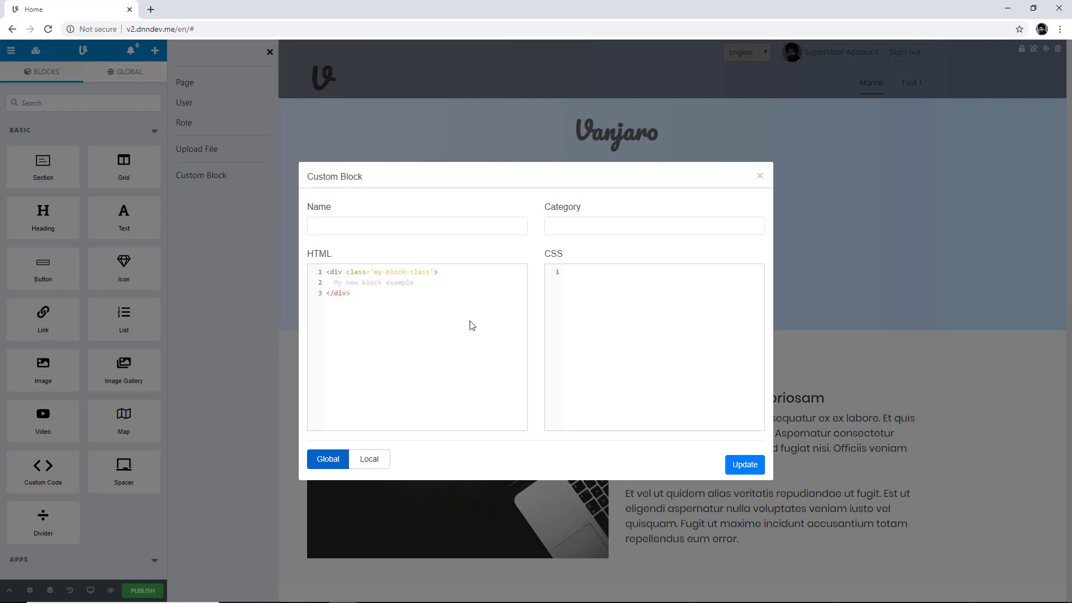
{"action": "left_click", "coordinate": [760, 177]}
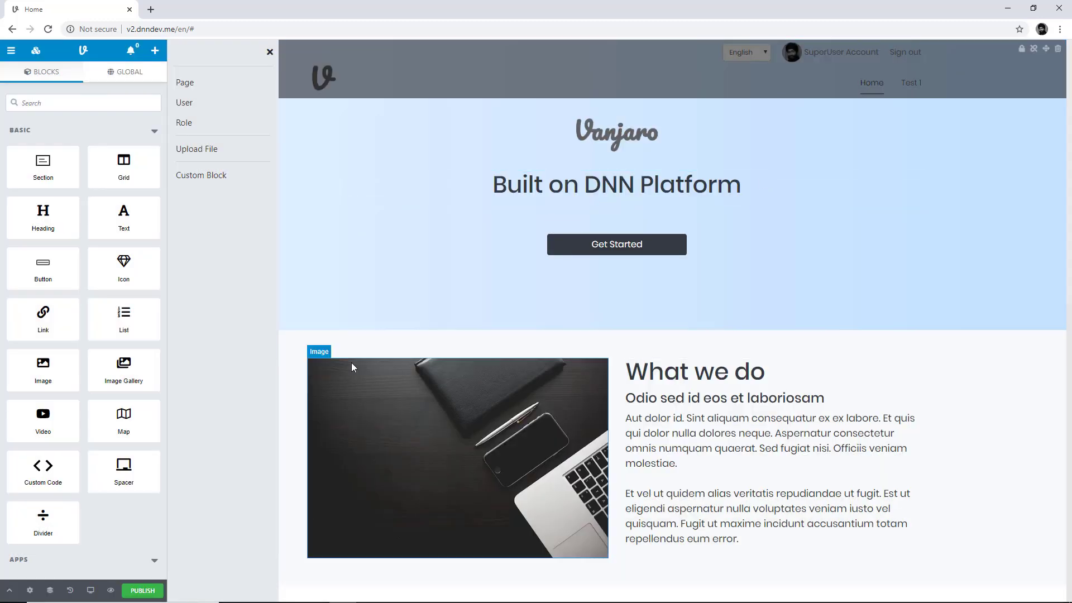
{"action": "left_click", "coordinate": [269, 54]}
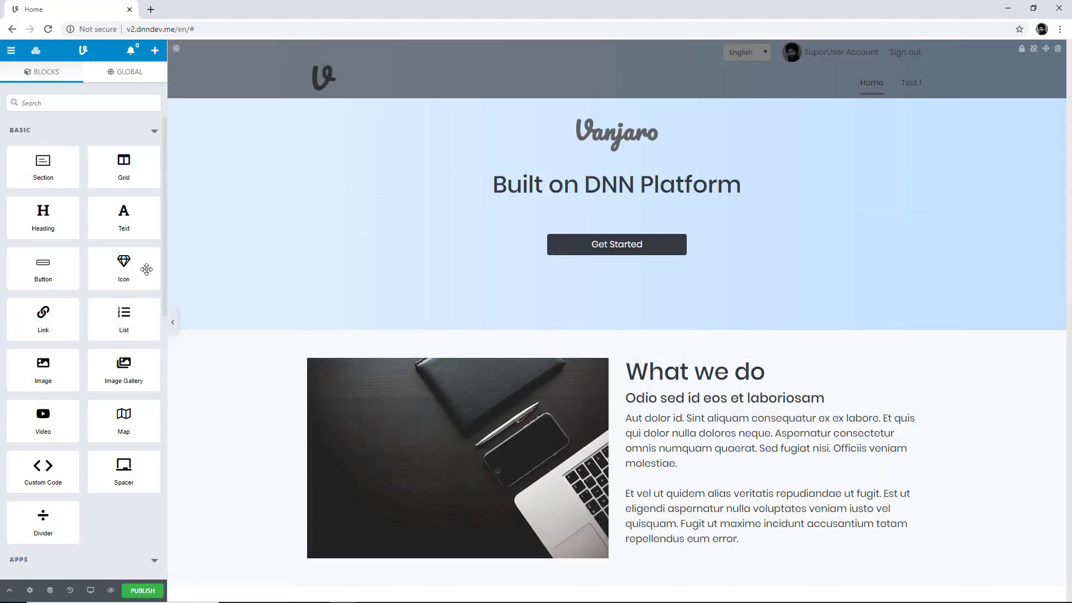
Step: Inspect the custom block form for the "What we do" section, leaving without saving it
{"action": "scroll", "coordinate": [810, 397], "scroll_direction": "down", "scroll_amount": 2}
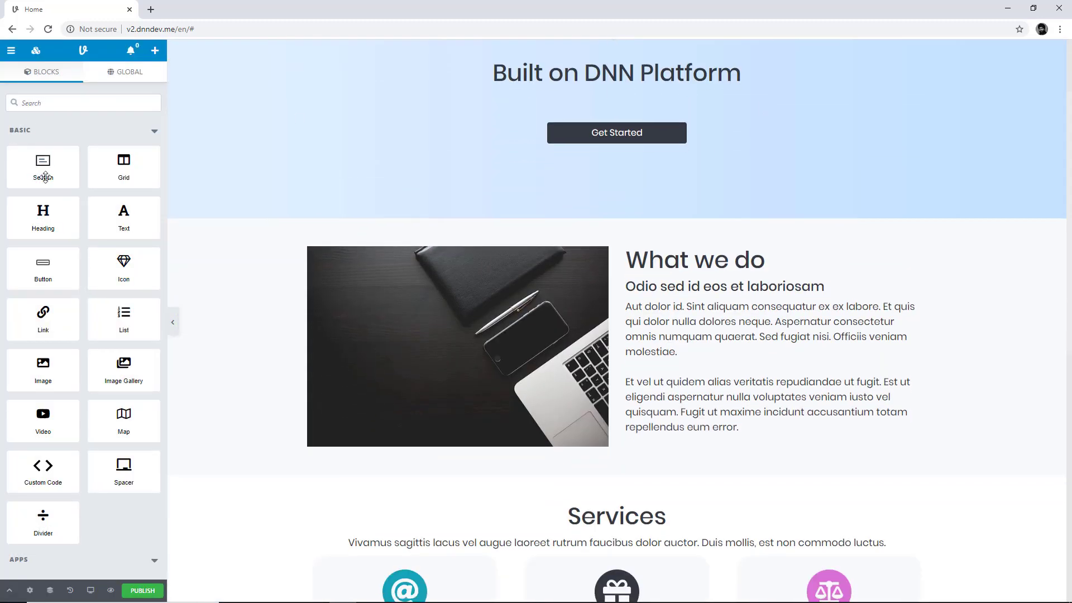
{"action": "left_click", "coordinate": [1034, 236]}
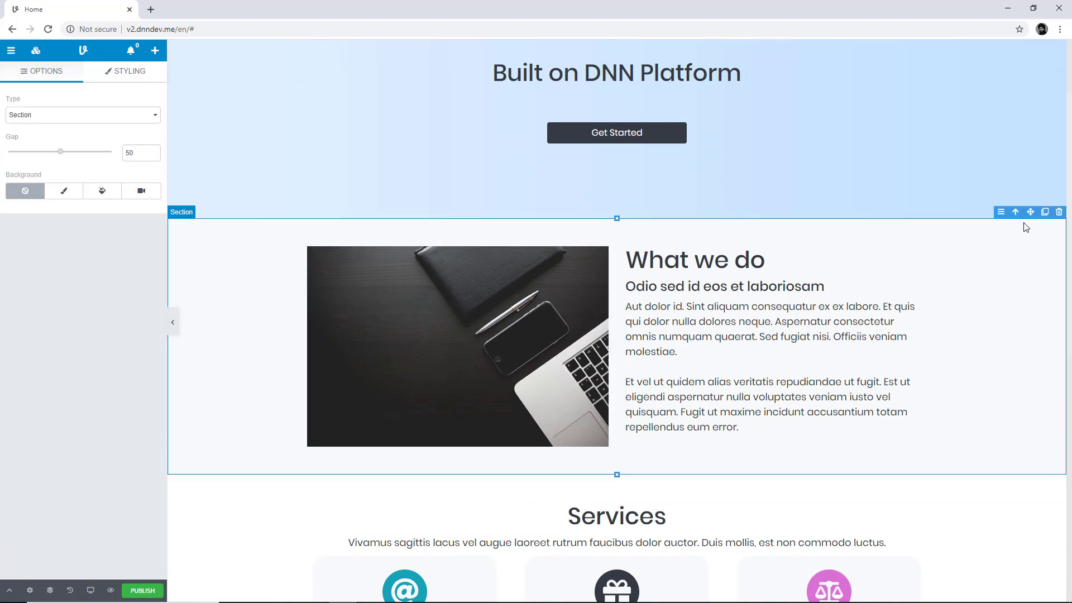
{"action": "left_click", "coordinate": [1001, 213]}
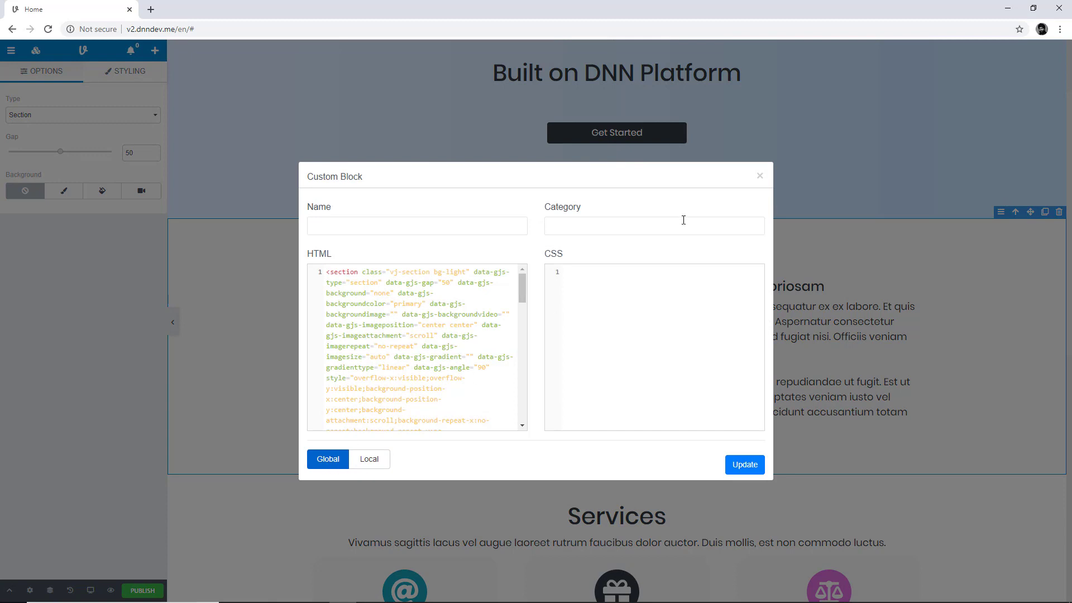
{"action": "left_click", "coordinate": [760, 177]}
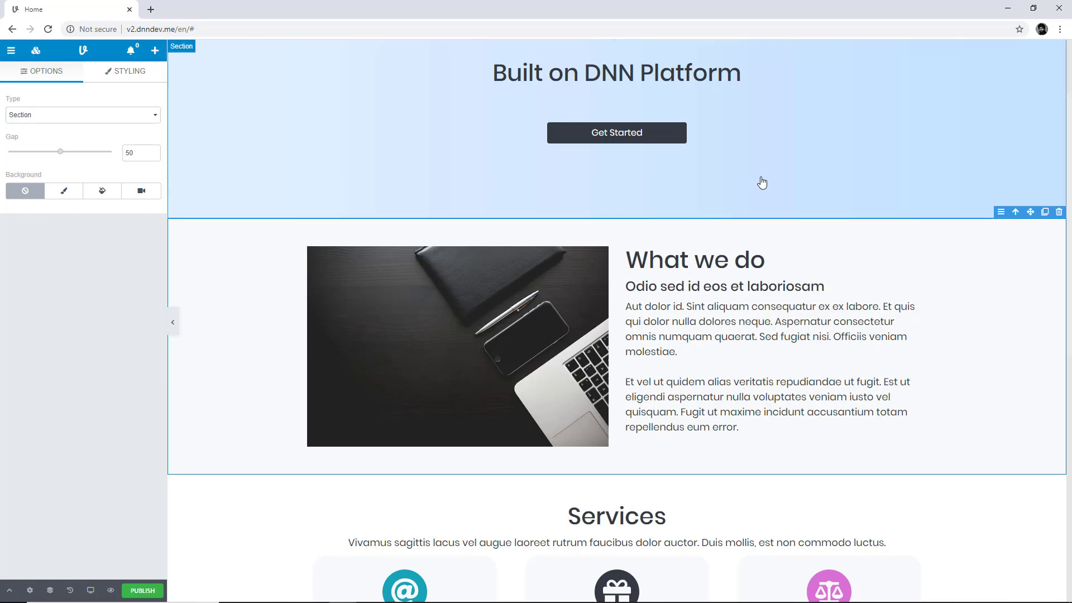
{"action": "scroll", "coordinate": [223, 230], "scroll_direction": "up", "scroll_amount": 2}
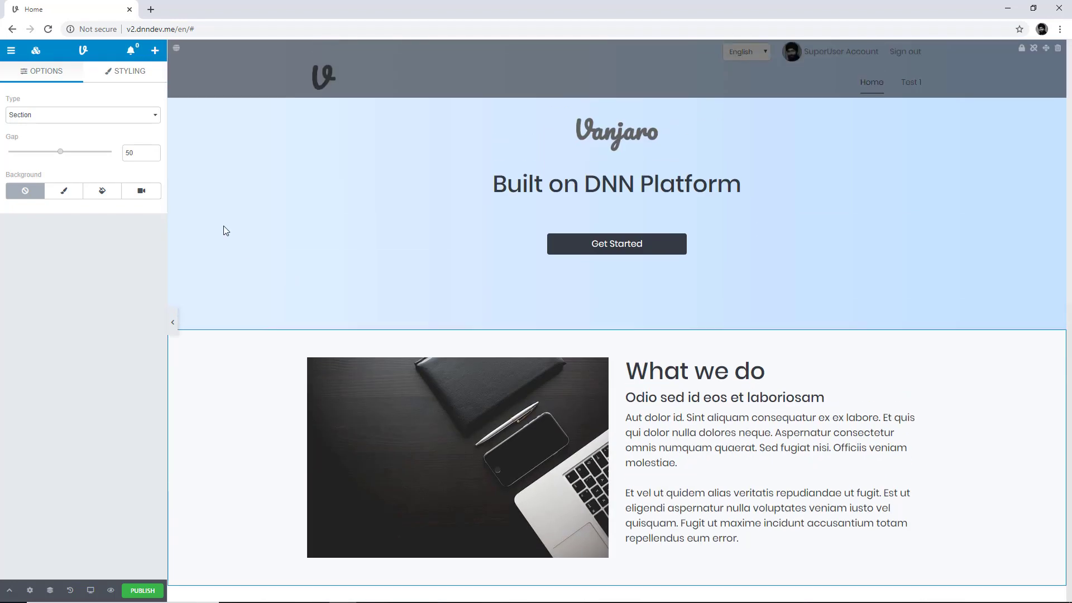
Step: Review the available global blocks and compare them with the header and footer on the Home page
{"action": "left_click", "coordinate": [34, 58]}
{"action": "left_click", "coordinate": [114, 75]}
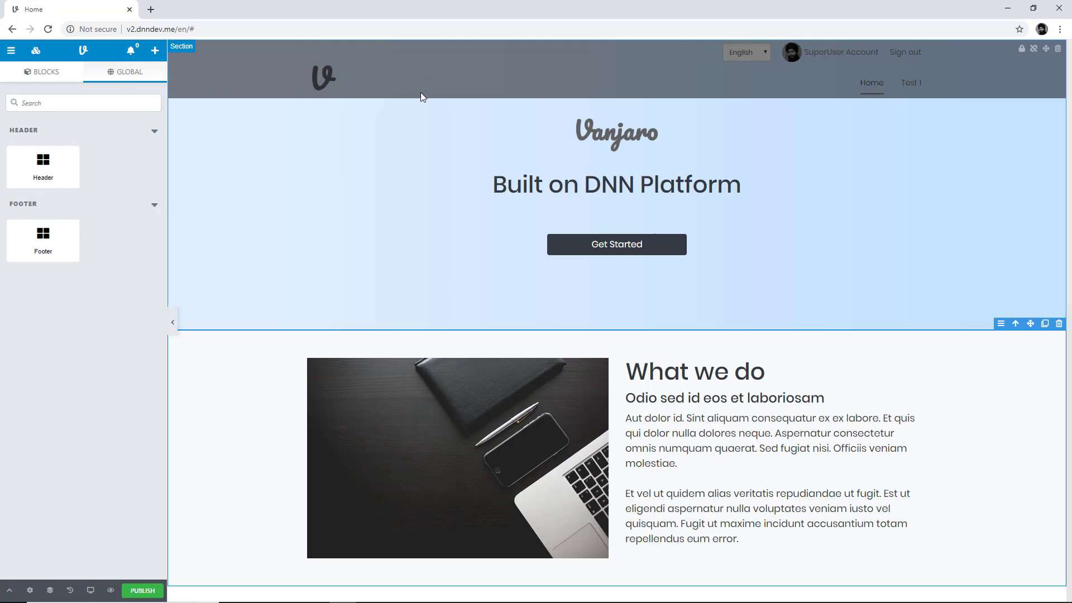
{"action": "scroll", "coordinate": [375, 362], "scroll_direction": "down", "scroll_amount": 5}
{"action": "scroll", "coordinate": [376, 362], "scroll_direction": "down", "scroll_amount": 6}
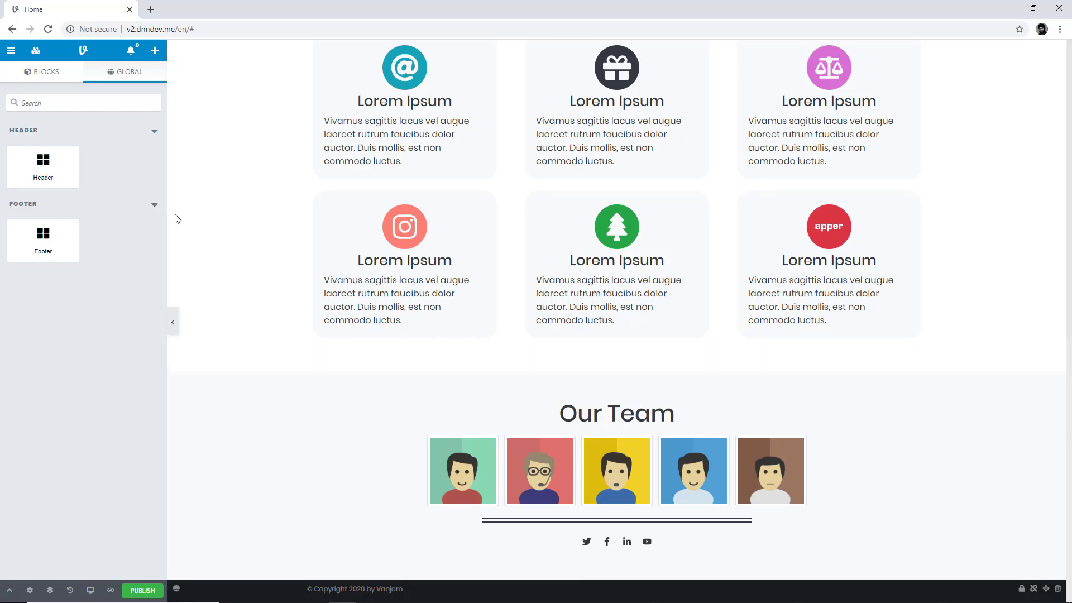
{"action": "scroll", "coordinate": [218, 234], "scroll_direction": "up", "scroll_amount": 5}
{"action": "scroll", "coordinate": [218, 234], "scroll_direction": "up", "scroll_amount": 5}
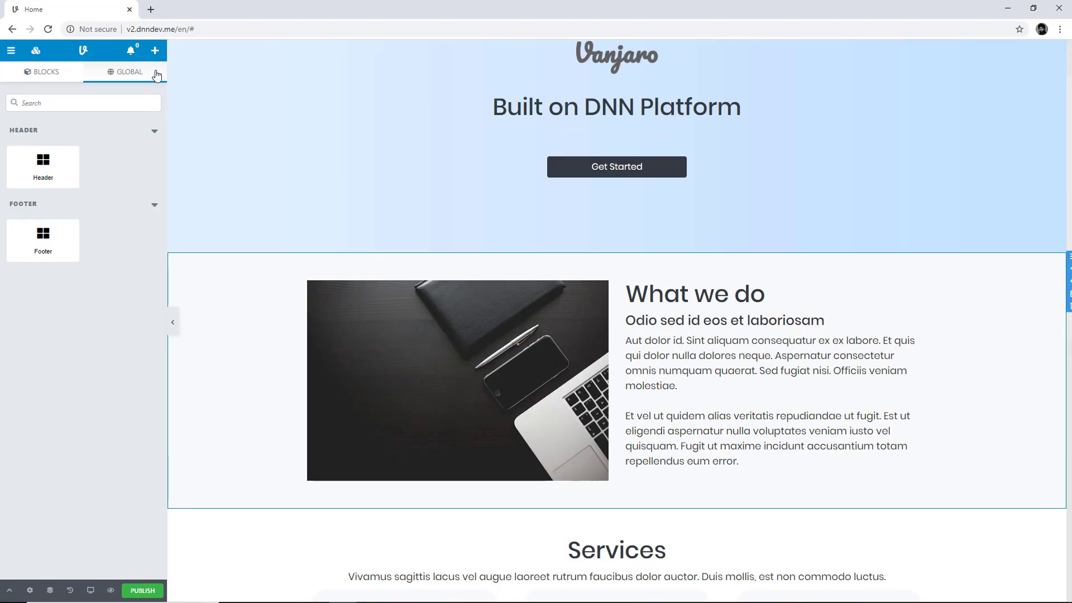
Step: Create a new page named "Blank" from the Blank template
{"action": "left_click", "coordinate": [155, 53]}
{"action": "left_click", "coordinate": [183, 82]}
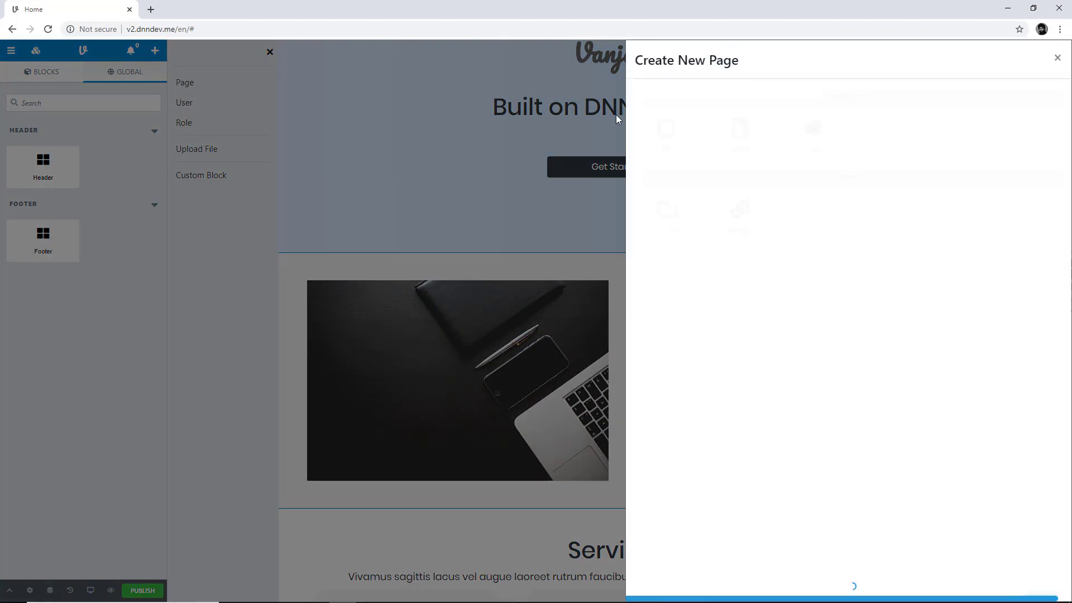
{"action": "left_click", "coordinate": [671, 146]}
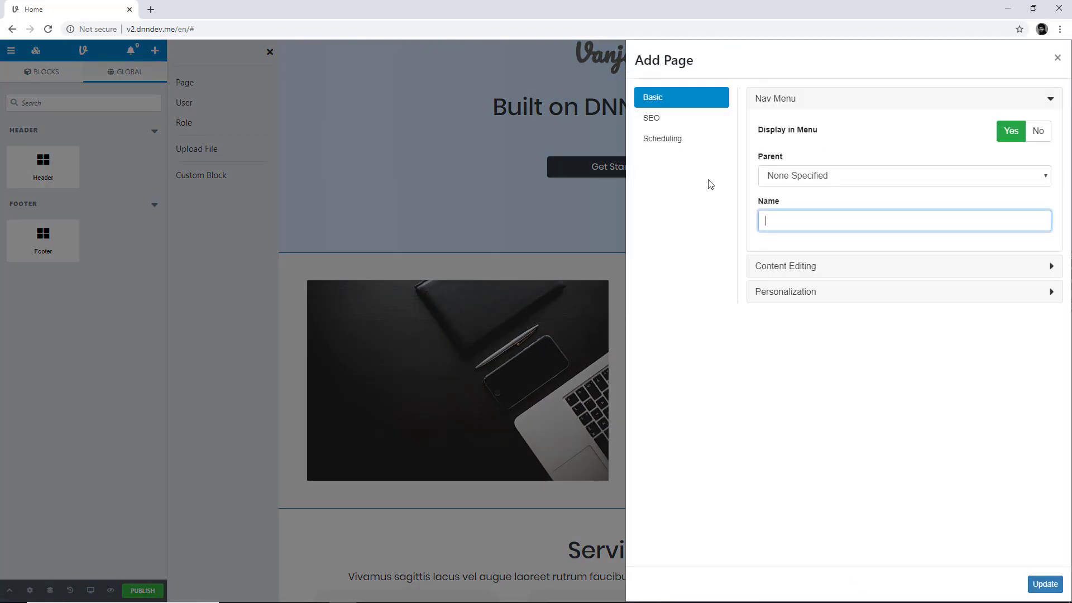
{"action": "type", "text": "Blank"}
{"action": "left_click", "coordinate": [1045, 583]}
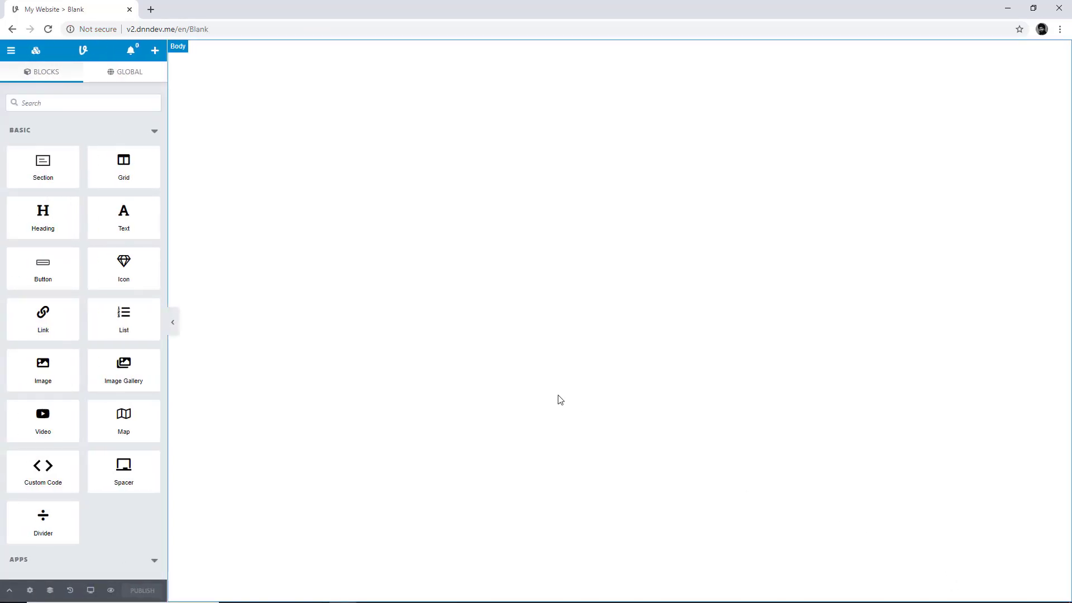
Step: Place the global Header block at the top of the Blank page and add a Section beneath it
{"action": "left_click", "coordinate": [141, 76]}
{"action": "left_click_drag", "start_coordinate": [43, 165], "coordinate": [274, 70]}
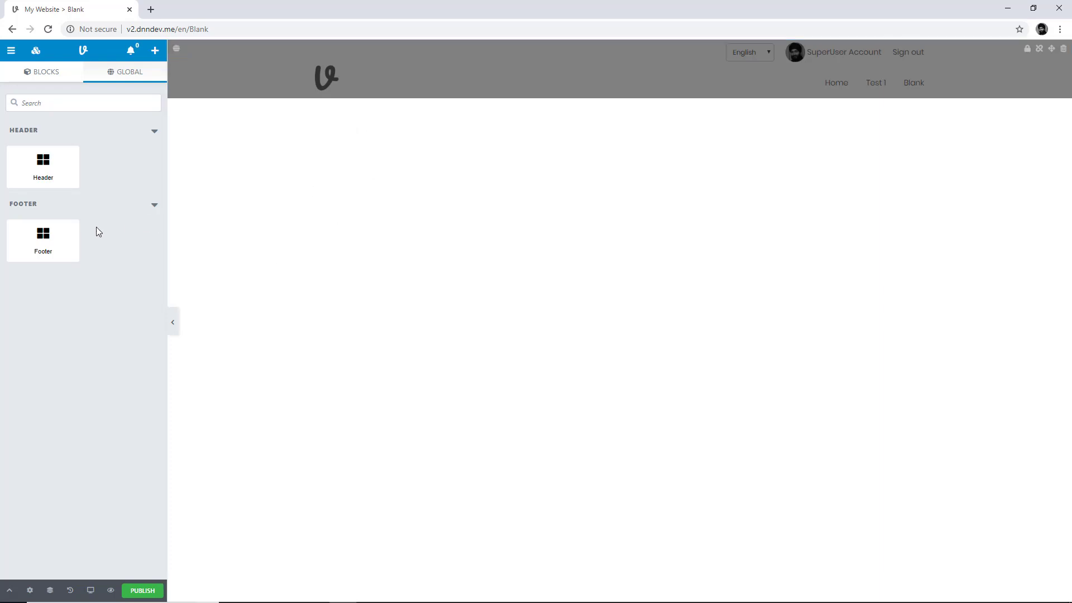
{"action": "left_click", "coordinate": [45, 77]}
{"action": "left_click_drag", "start_coordinate": [67, 176], "coordinate": [605, 593]}
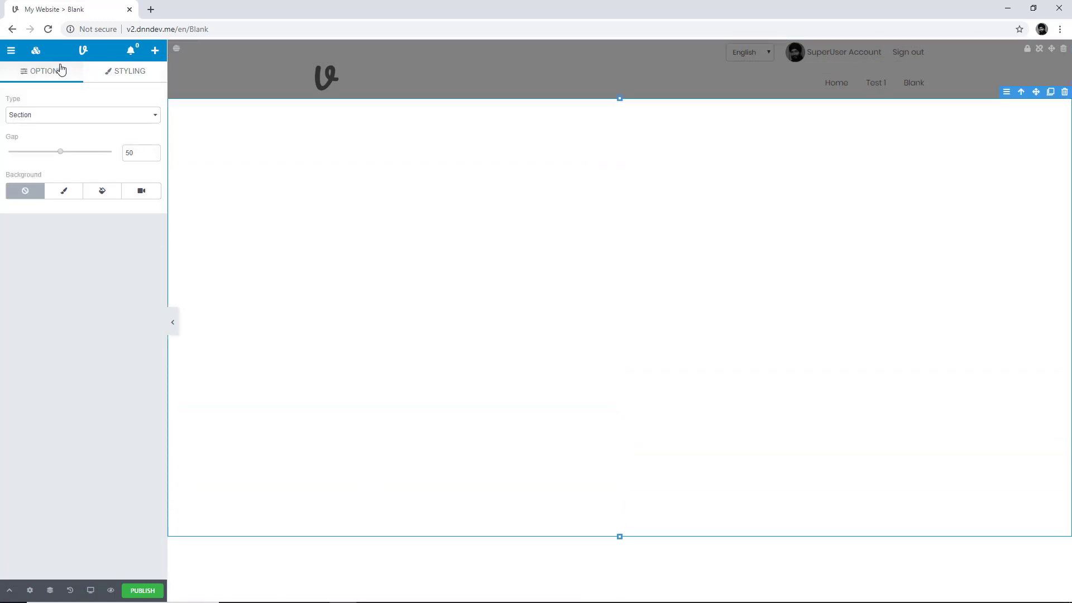
Step: Place the global Footer block below the section on the Blank page
{"action": "left_click", "coordinate": [36, 50]}
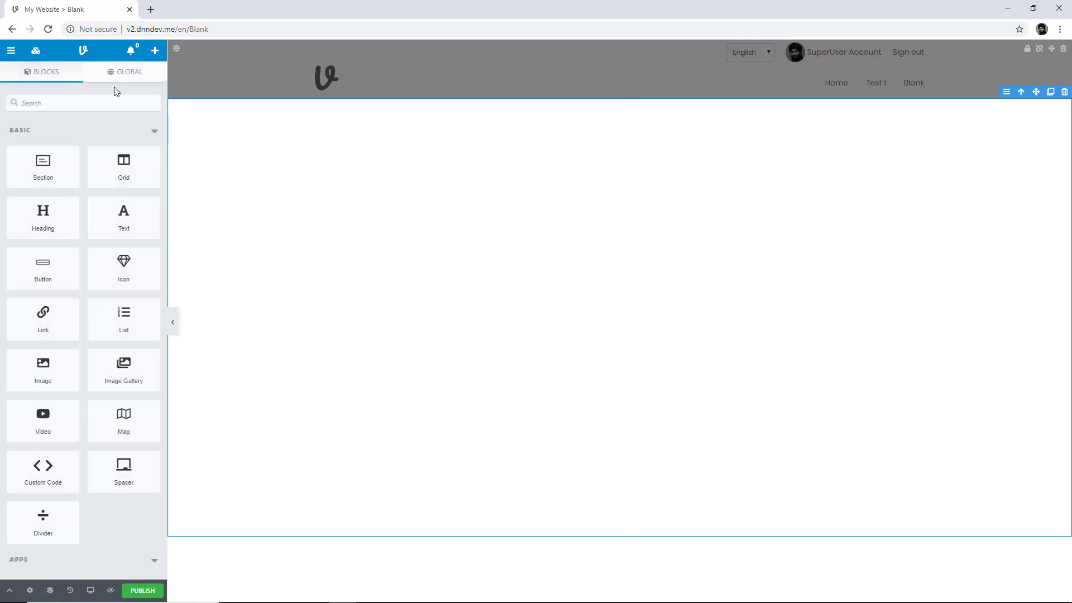
{"action": "left_click", "coordinate": [119, 72]}
{"action": "left_click_drag", "start_coordinate": [43, 246], "coordinate": [316, 580]}
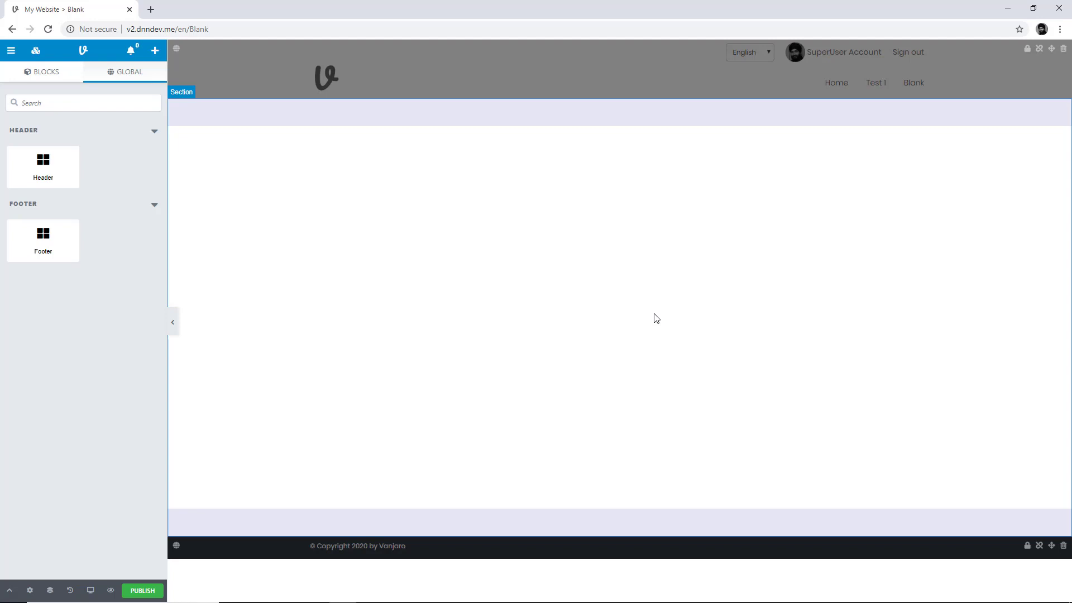
Step: View the site's page list and the actions available for the Blank page
{"action": "left_click", "coordinate": [10, 50]}
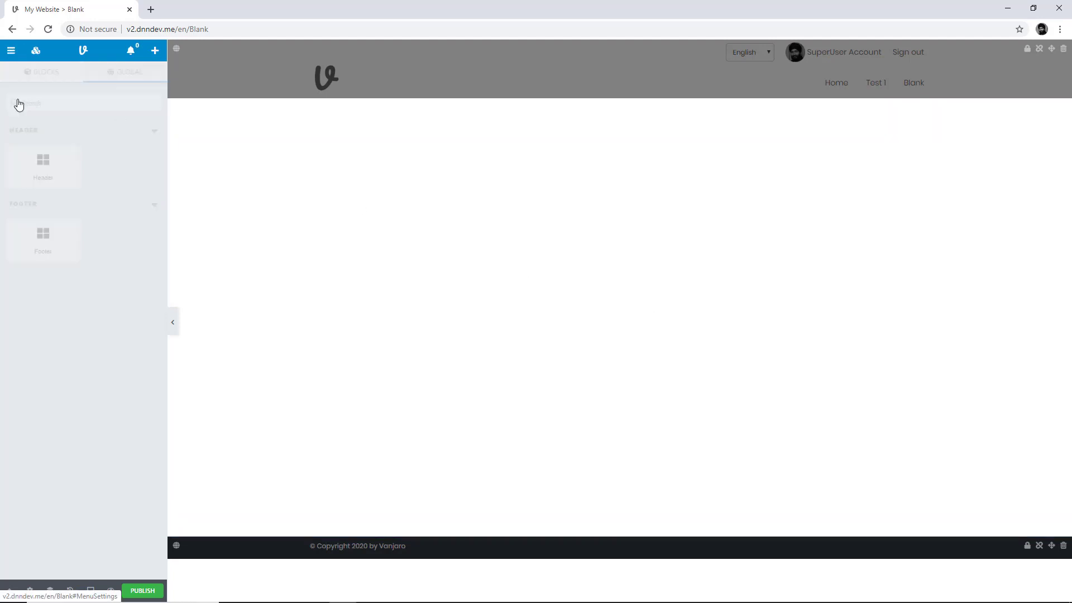
{"action": "left_click", "coordinate": [38, 126]}
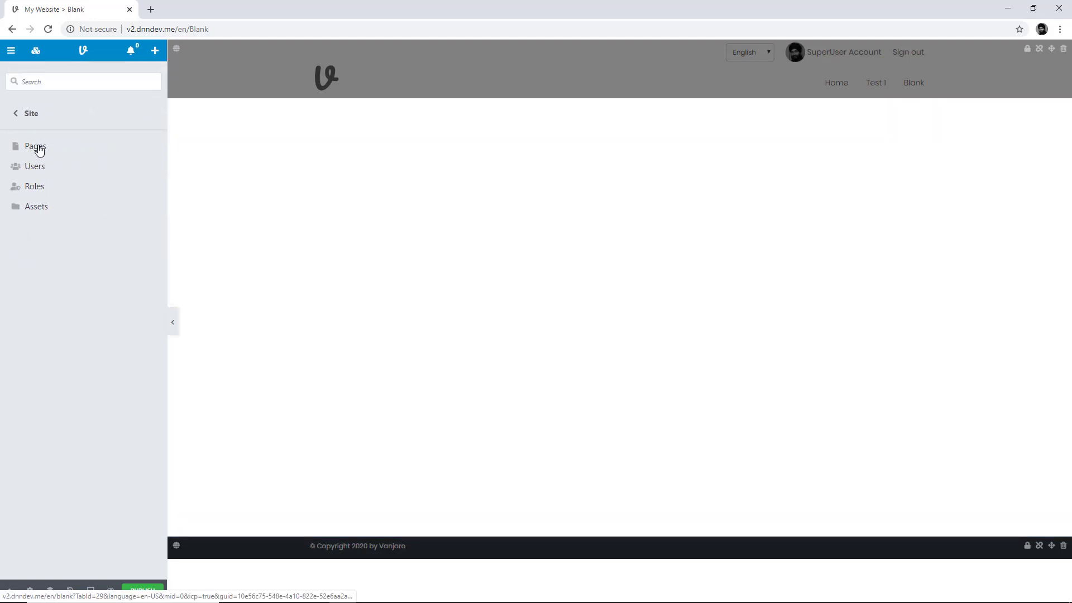
{"action": "left_click", "coordinate": [38, 148]}
{"action": "left_click", "coordinate": [146, 283]}
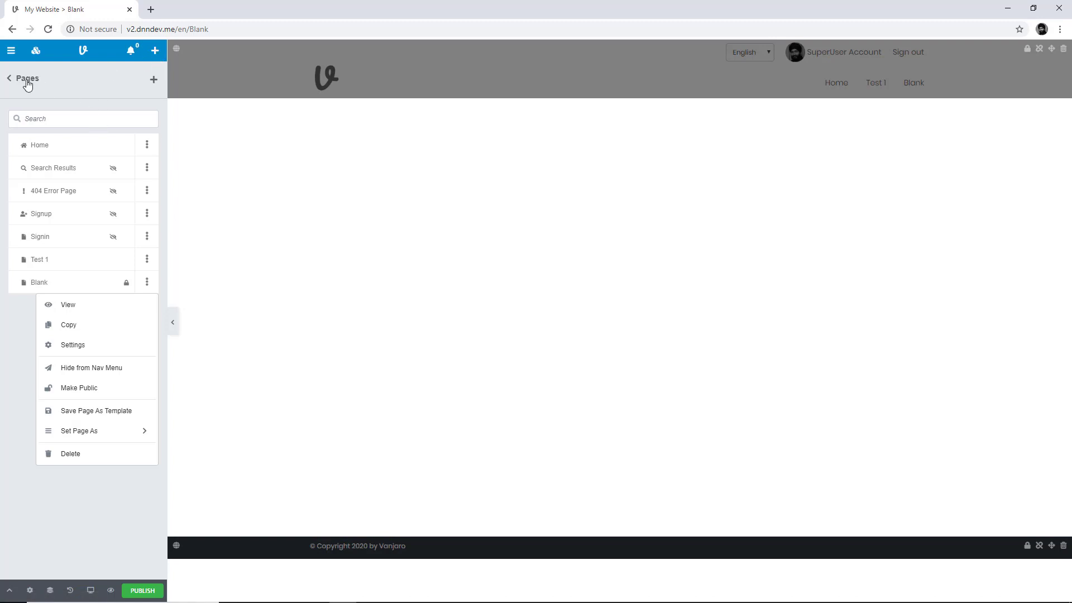
{"action": "left_click", "coordinate": [11, 78]}
Step: Create a new page named "Test 2" from the Default template
{"action": "left_click", "coordinate": [155, 51]}
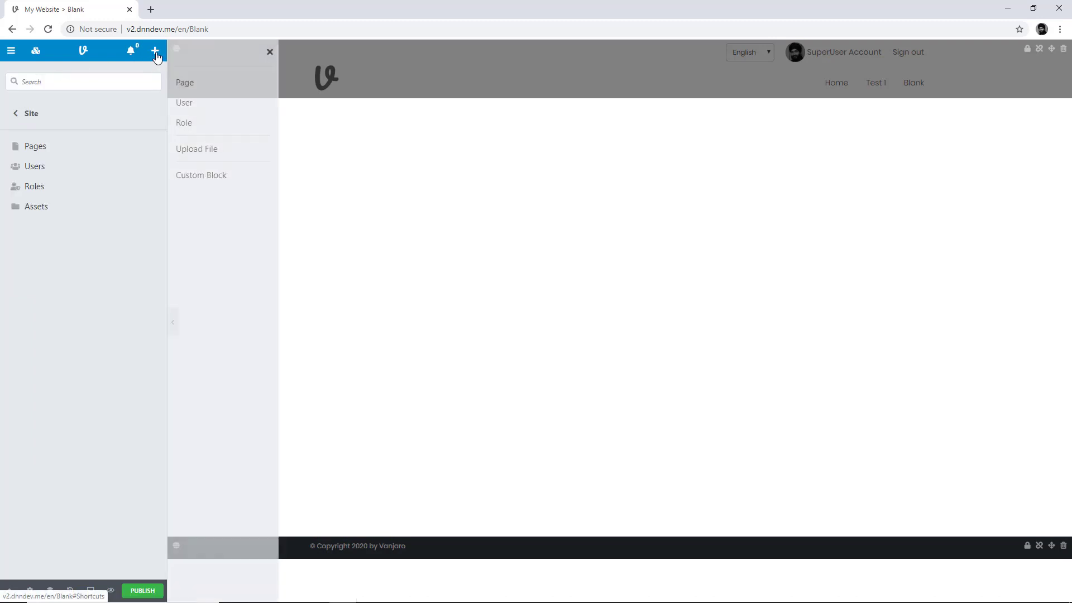
{"action": "left_click", "coordinate": [184, 83]}
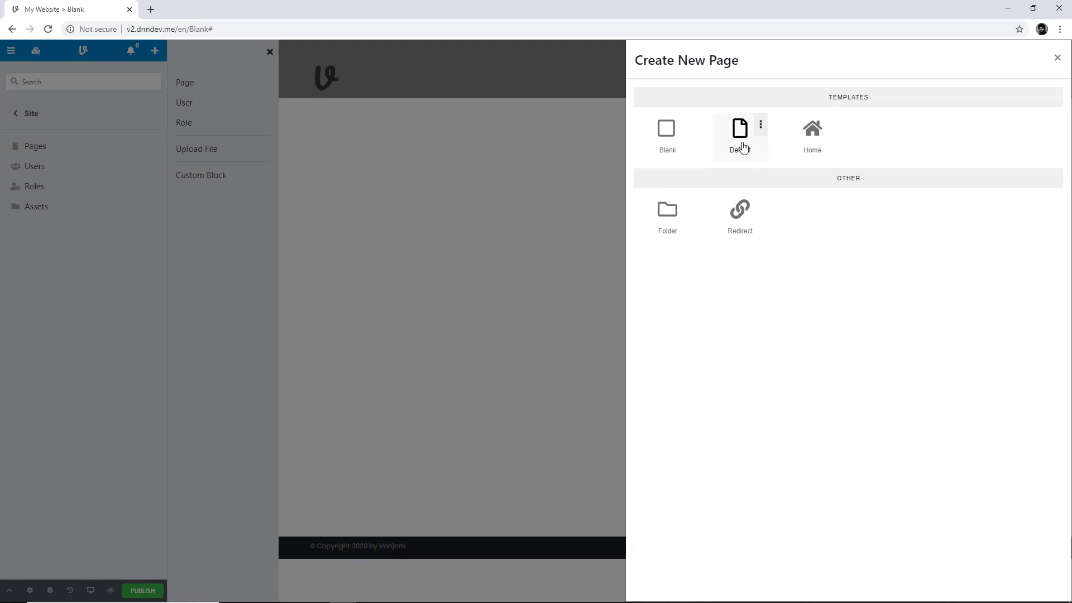
{"action": "left_click", "coordinate": [743, 147]}
{"action": "type", "text": "T"}
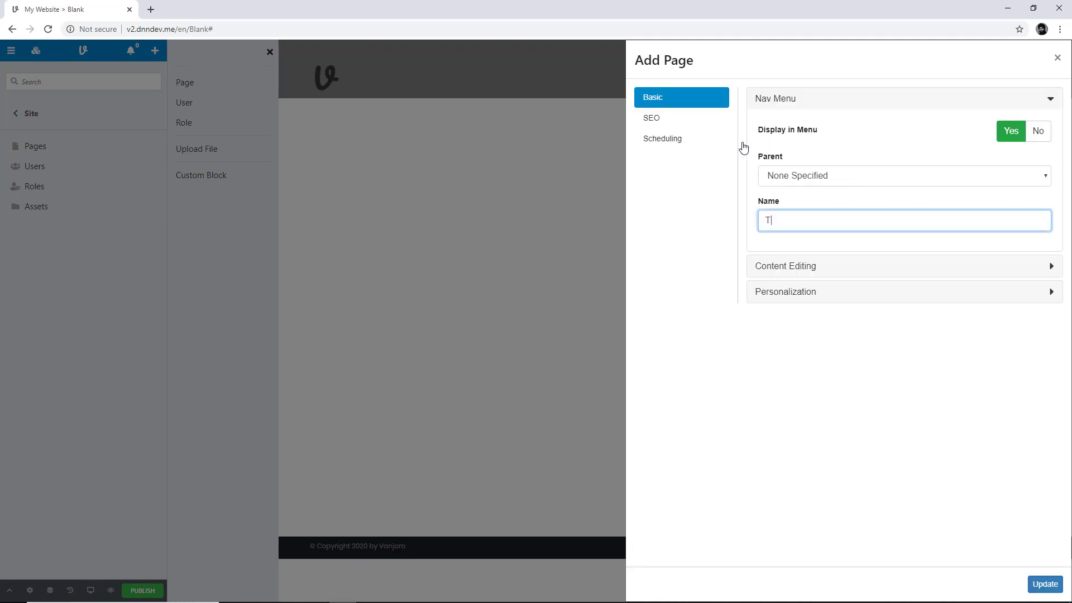
{"action": "type", "text": "est 2"}
{"action": "left_click", "coordinate": [1041, 585]}
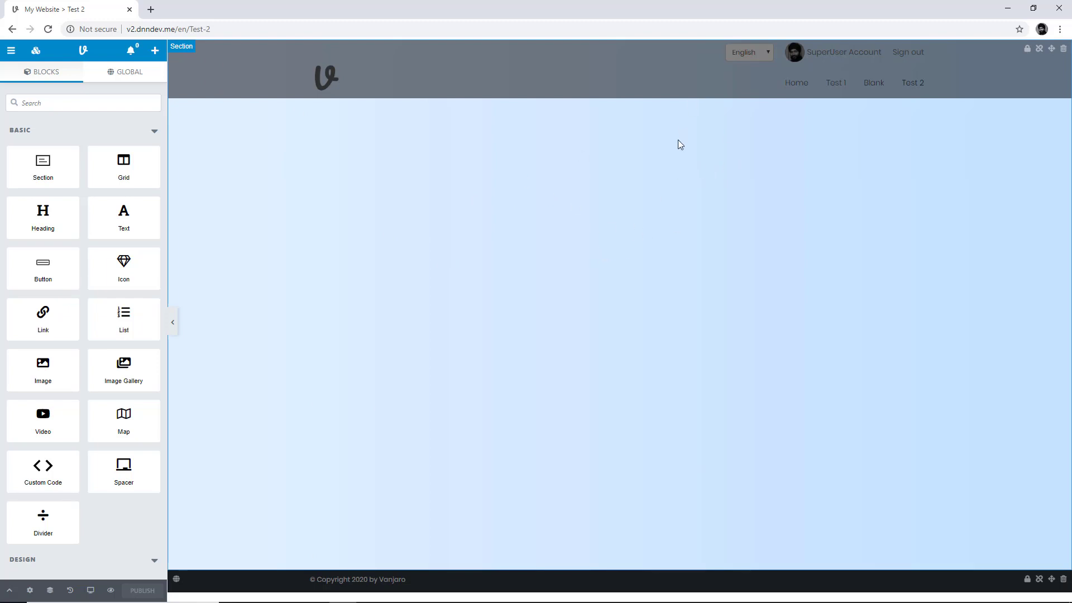
Step: Close the editor on the Test 2 page and go to the Home page
{"action": "left_click", "coordinate": [173, 322]}
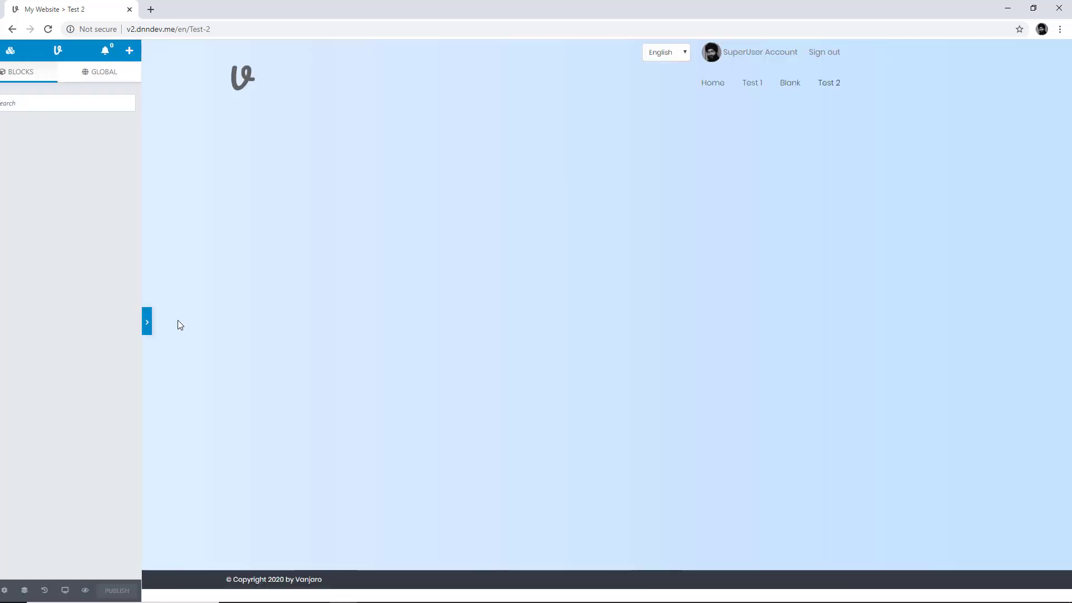
{"action": "left_click", "coordinate": [713, 84]}
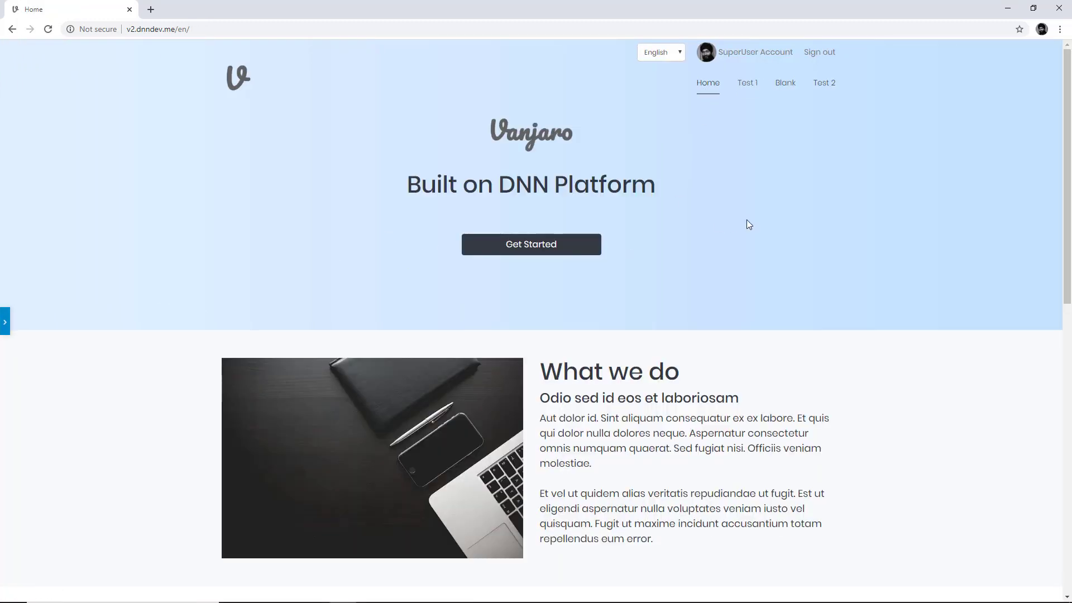
Step: Open the editor on the Home page and examine the locked global header and footer
{"action": "scroll", "coordinate": [519, 240], "scroll_direction": "down", "scroll_amount": 1}
{"action": "scroll", "coordinate": [162, 288], "scroll_direction": "up", "scroll_amount": 1}
{"action": "left_click", "coordinate": [4, 327]}
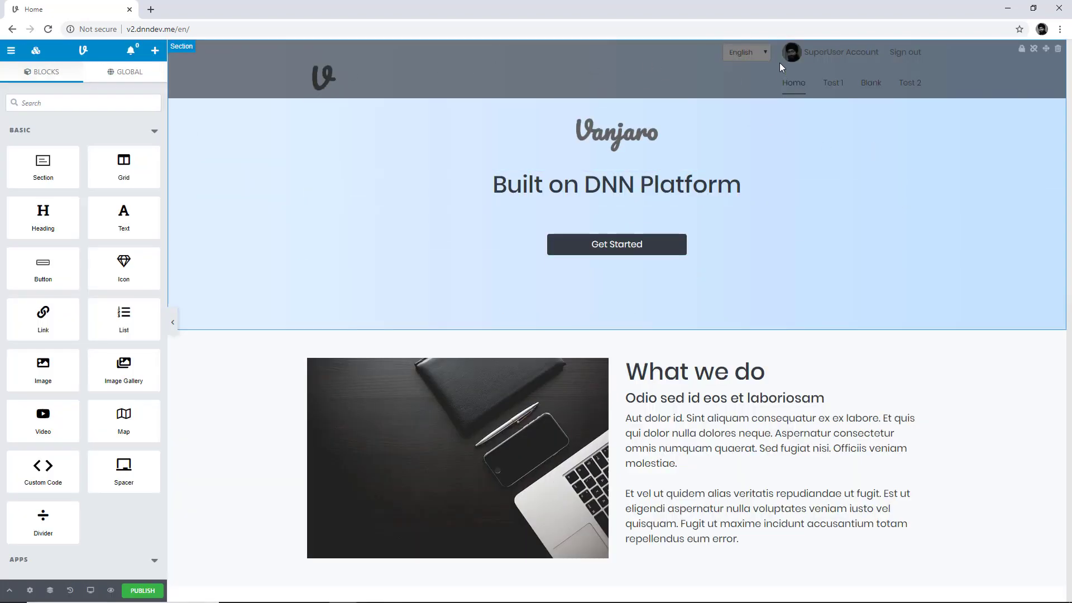
{"action": "scroll", "coordinate": [705, 203], "scroll_direction": "down", "scroll_amount": 10}
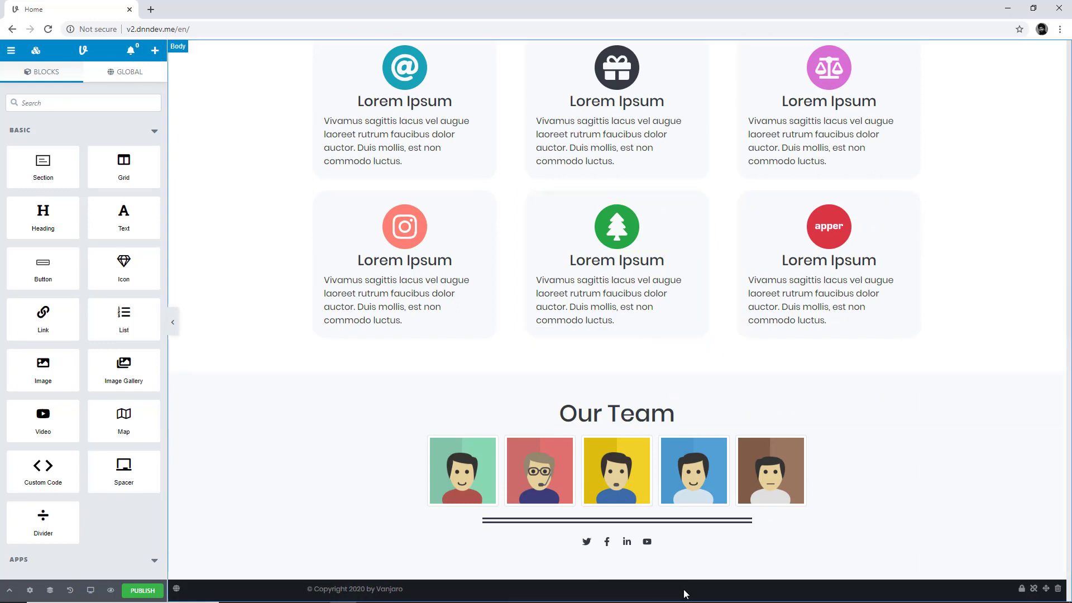
{"action": "scroll", "coordinate": [705, 407], "scroll_direction": "up", "scroll_amount": 10}
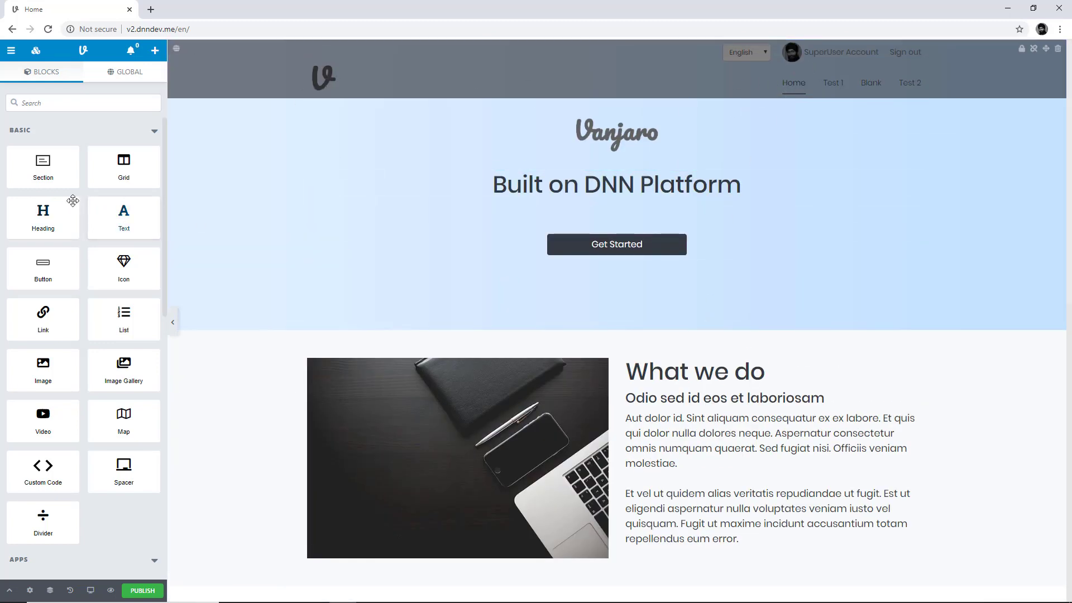
Step: Place a Button block in the Home page's banner section and delete it
{"action": "left_click_drag", "start_coordinate": [74, 263], "coordinate": [489, 304]}
{"action": "left_click", "coordinate": [211, 276]}
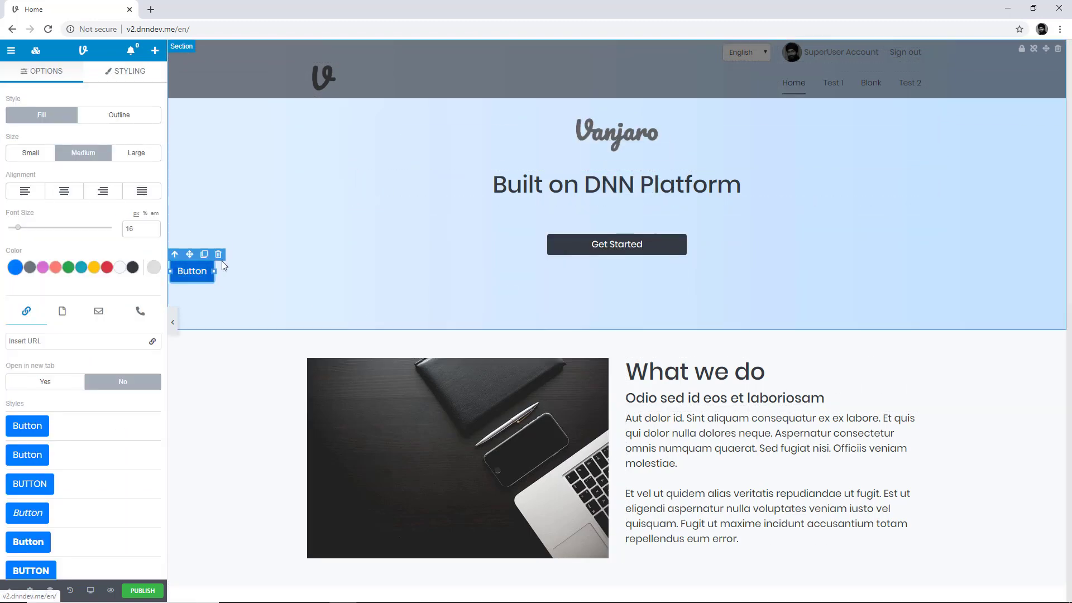
{"action": "left_click", "coordinate": [222, 256]}
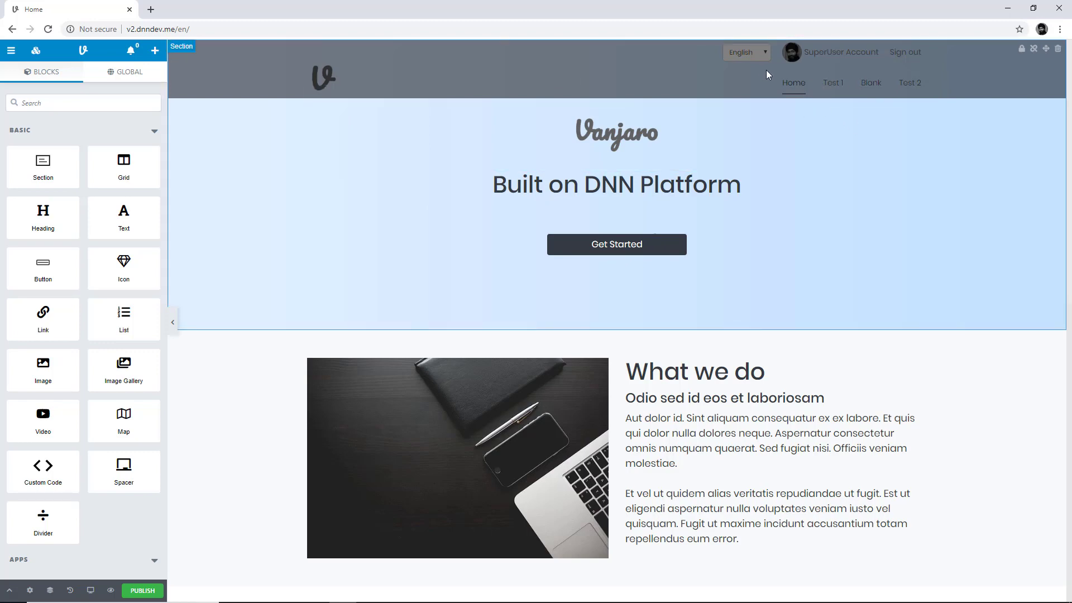
Step: Unlock the global header on the Home page for editing and browse the available Design blocks
{"action": "left_click", "coordinate": [1022, 50]}
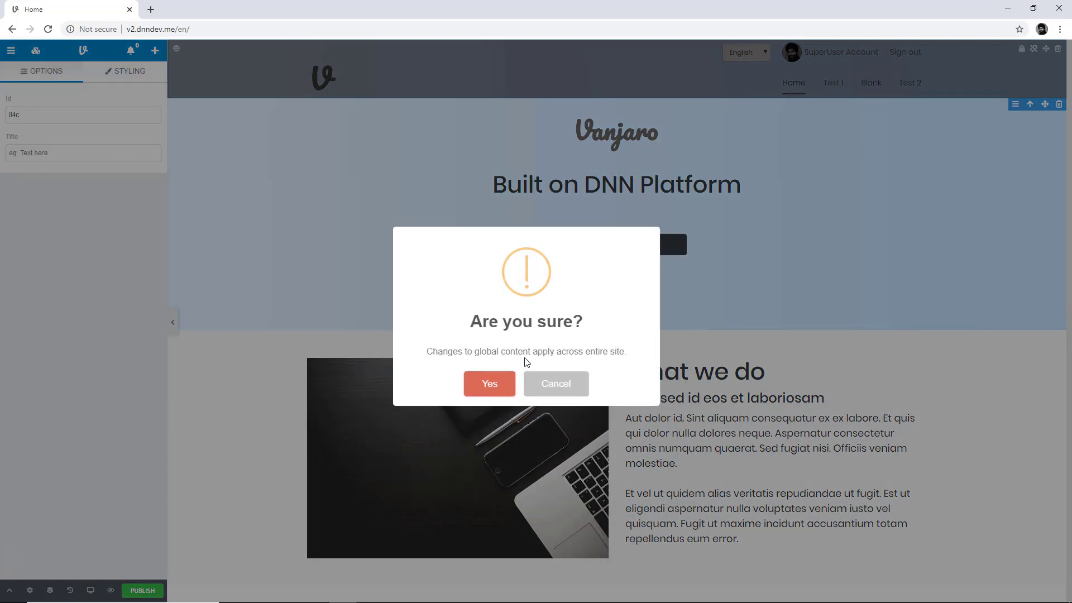
{"action": "left_click", "coordinate": [501, 384]}
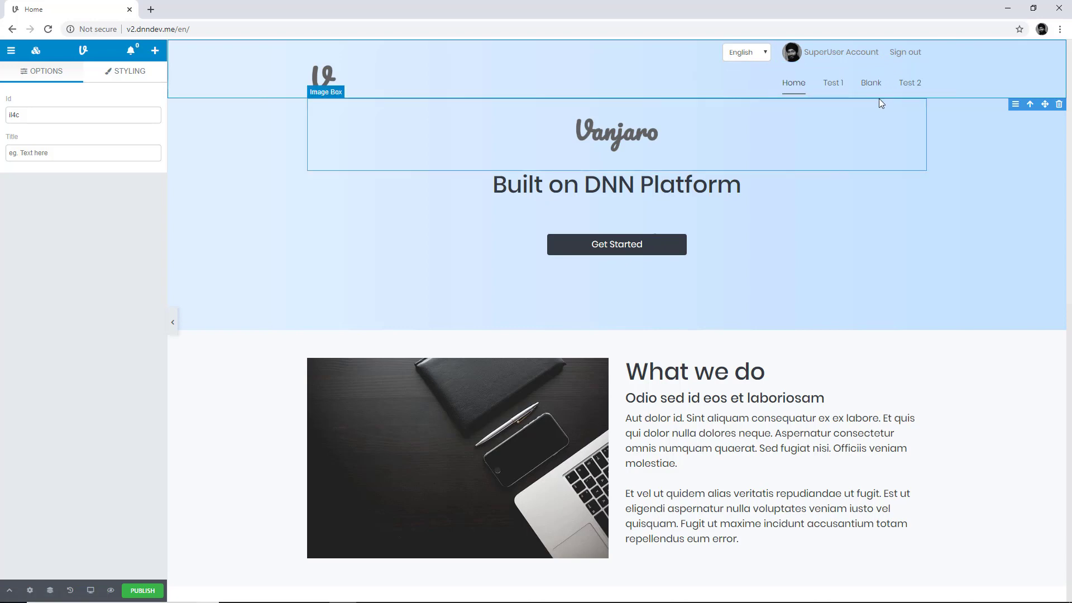
{"action": "left_click", "coordinate": [36, 53]}
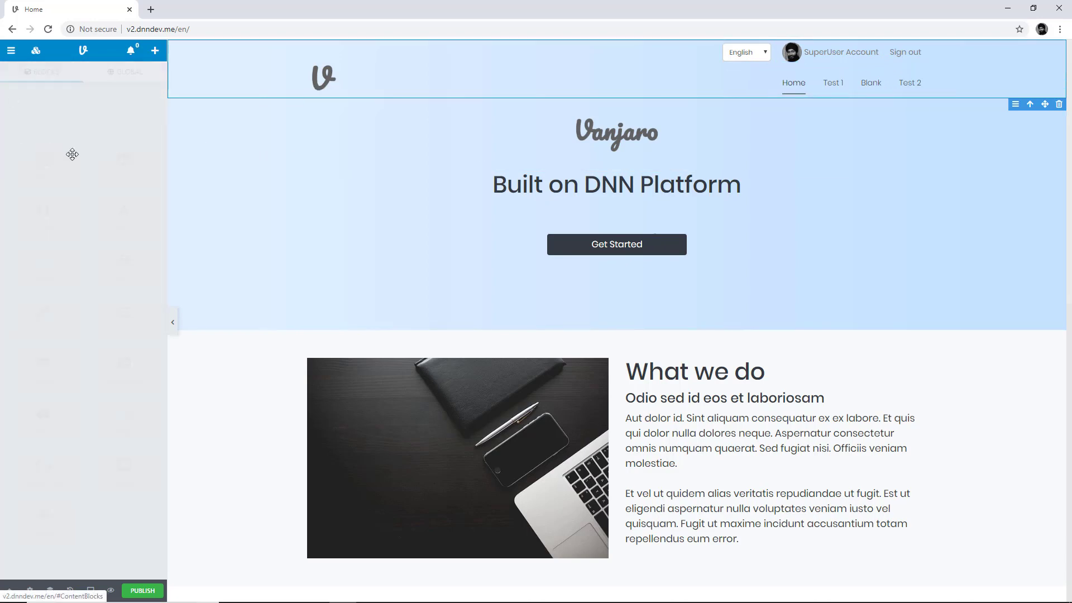
{"action": "scroll", "coordinate": [90, 330], "scroll_direction": "down", "scroll_amount": 2}
{"action": "scroll", "coordinate": [89, 331], "scroll_direction": "down", "scroll_amount": 7}
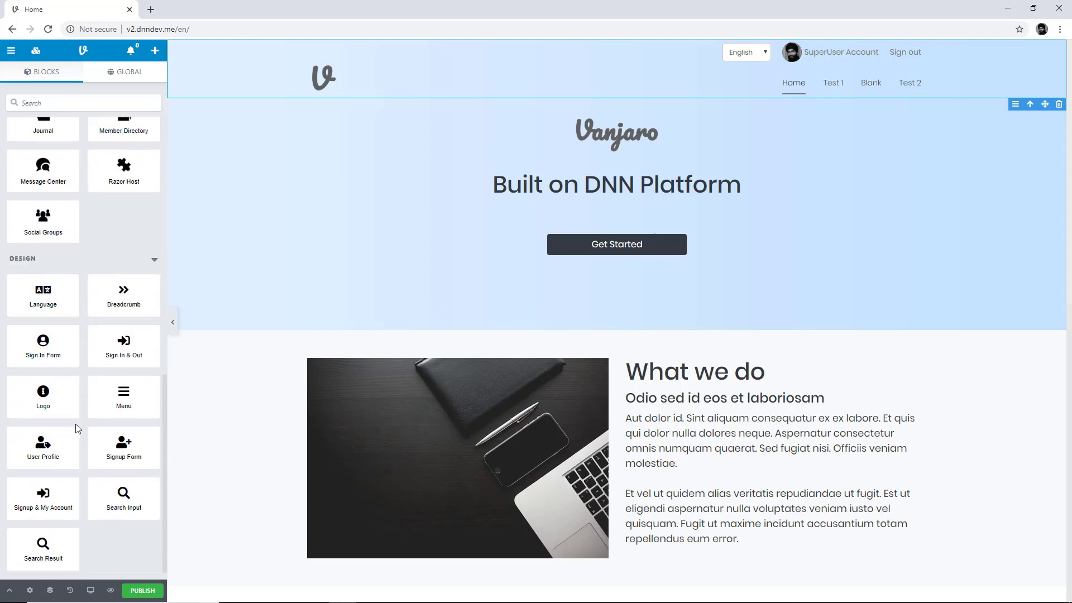
{"action": "scroll", "coordinate": [88, 336], "scroll_direction": "up", "scroll_amount": 7}
{"action": "scroll", "coordinate": [19, 443], "scroll_direction": "up", "scroll_amount": 3}
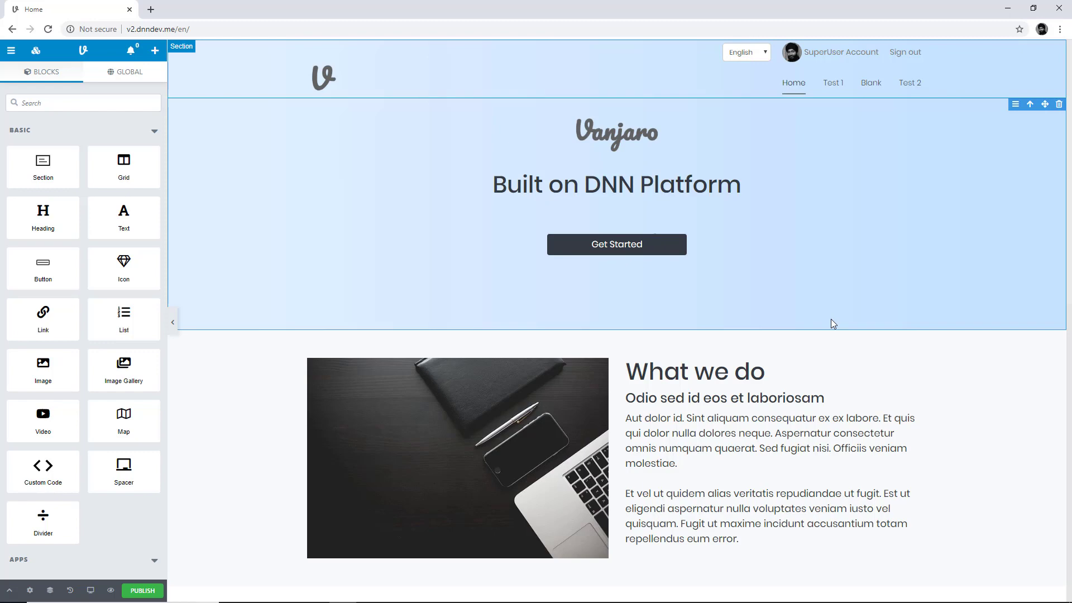
Step: Close the editor and view the Test 1 and Test 2 pages
{"action": "left_click", "coordinate": [172, 322]}
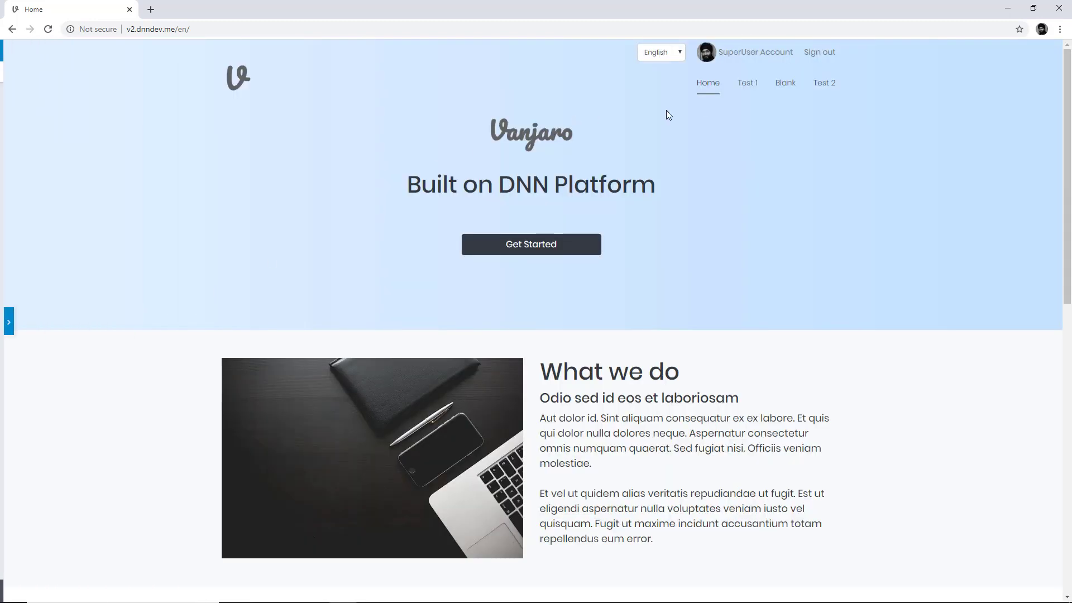
{"action": "left_click", "coordinate": [755, 95]}
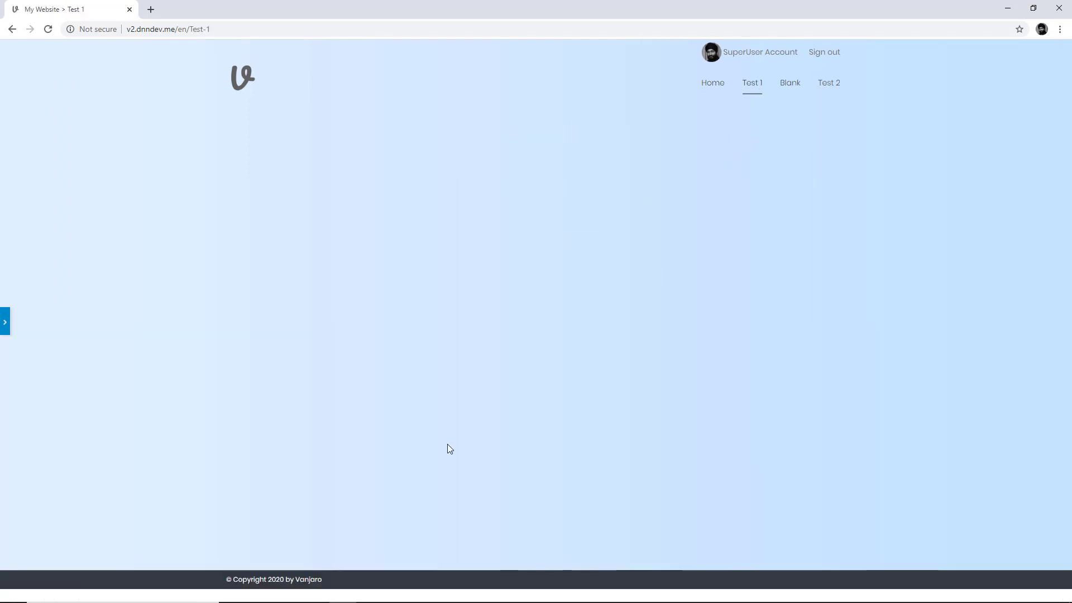
{"action": "left_click", "coordinate": [834, 85]}
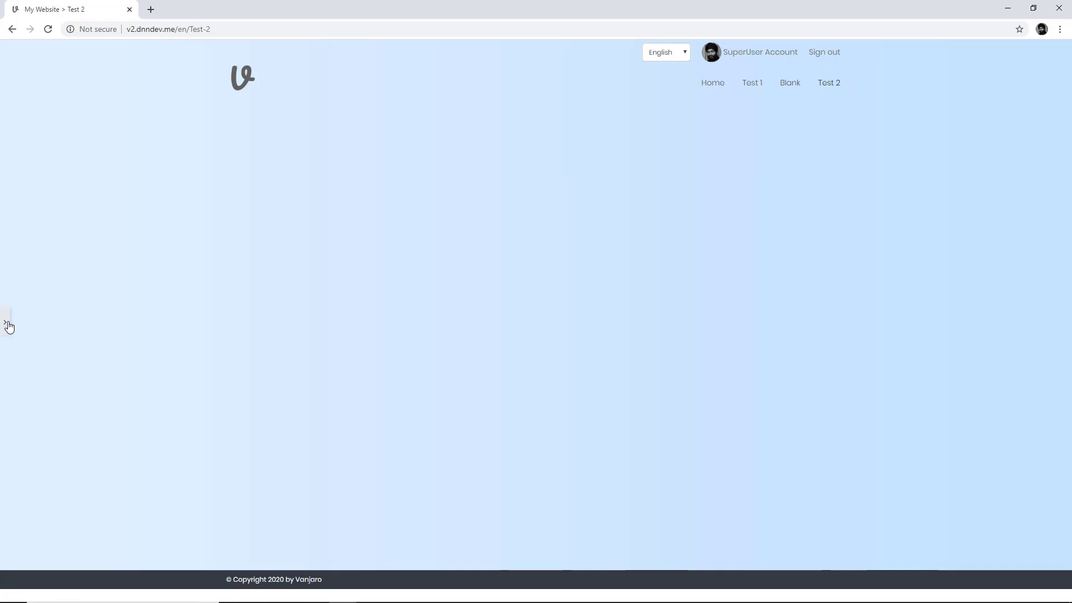
Step: Unlink the header block on the Test 2 page from global and close the editor
{"action": "left_click", "coordinate": [7, 323]}
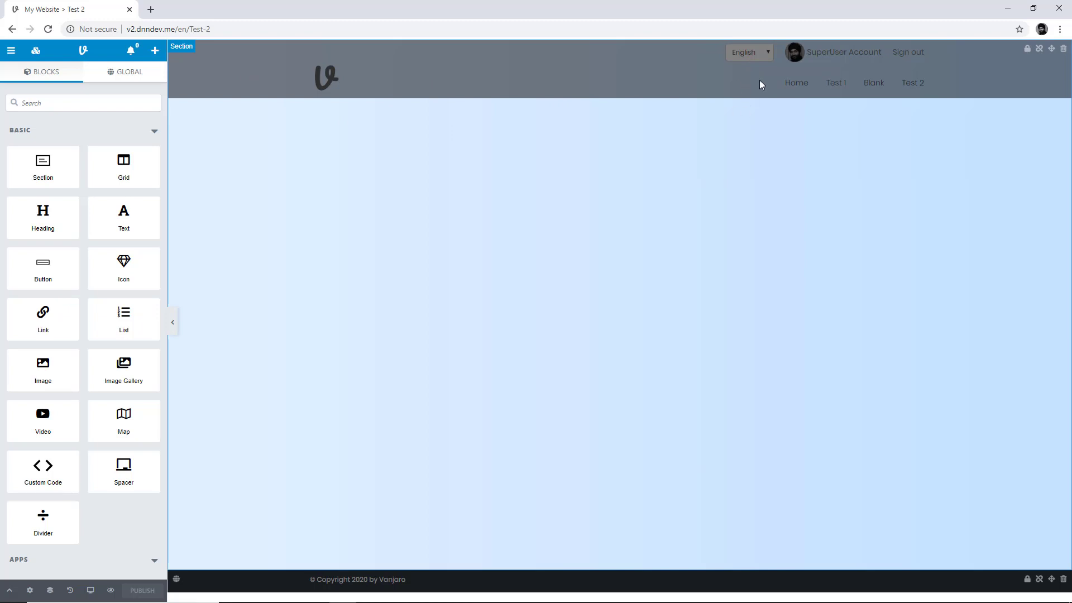
{"action": "left_click", "coordinate": [1039, 48]}
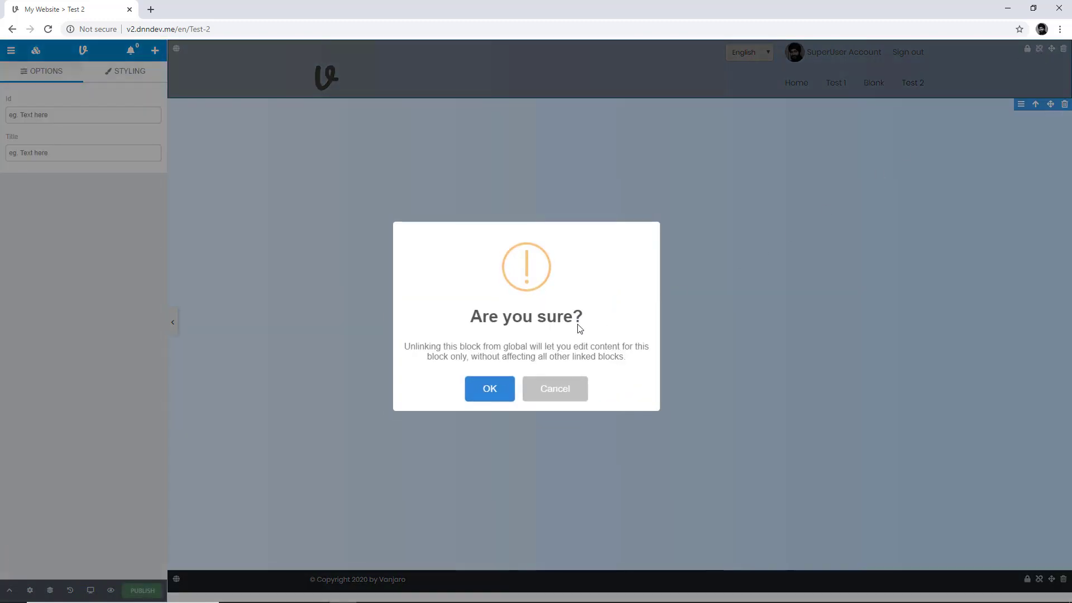
{"action": "left_click", "coordinate": [490, 389]}
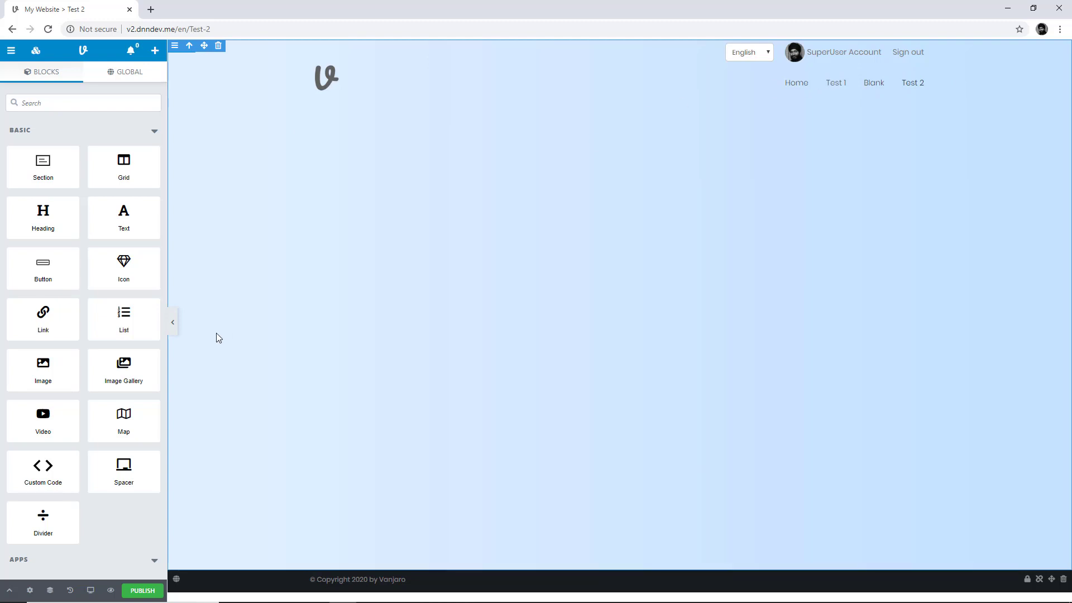
{"action": "left_click", "coordinate": [173, 323]}
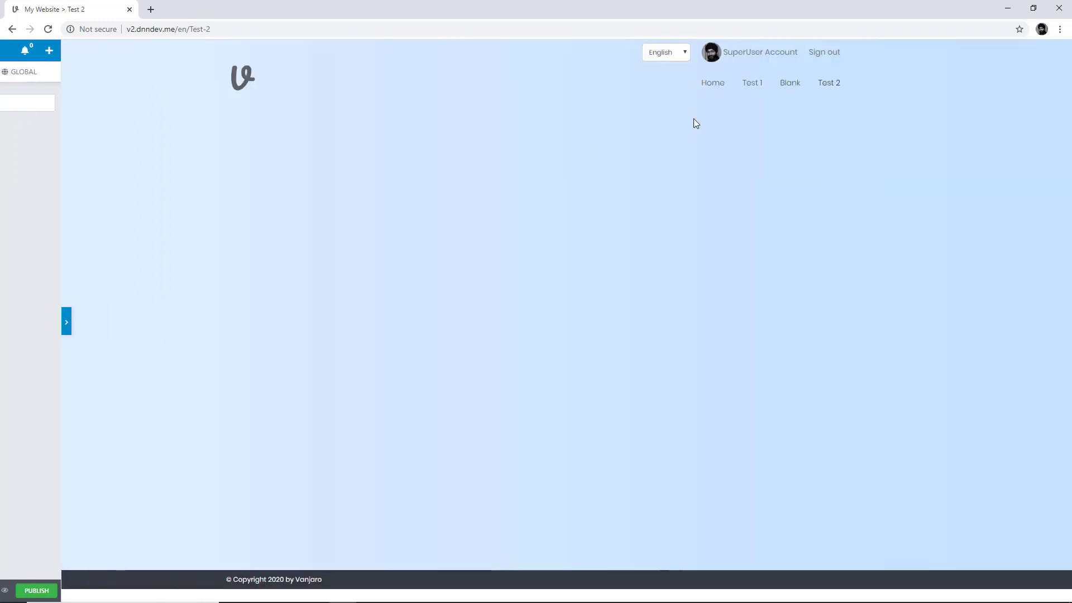
Step: View the Home page's banner heading in Español and return the site language to English
{"action": "left_click", "coordinate": [715, 84]}
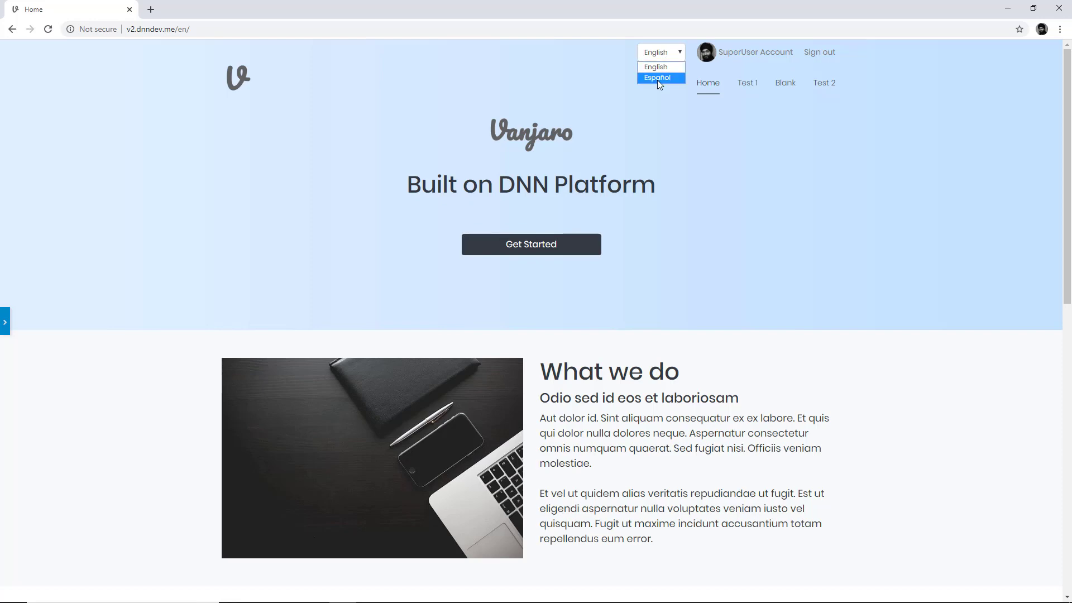
{"action": "left_click", "coordinate": [658, 81]}
{"action": "triple_click", "coordinate": [380, 185]}
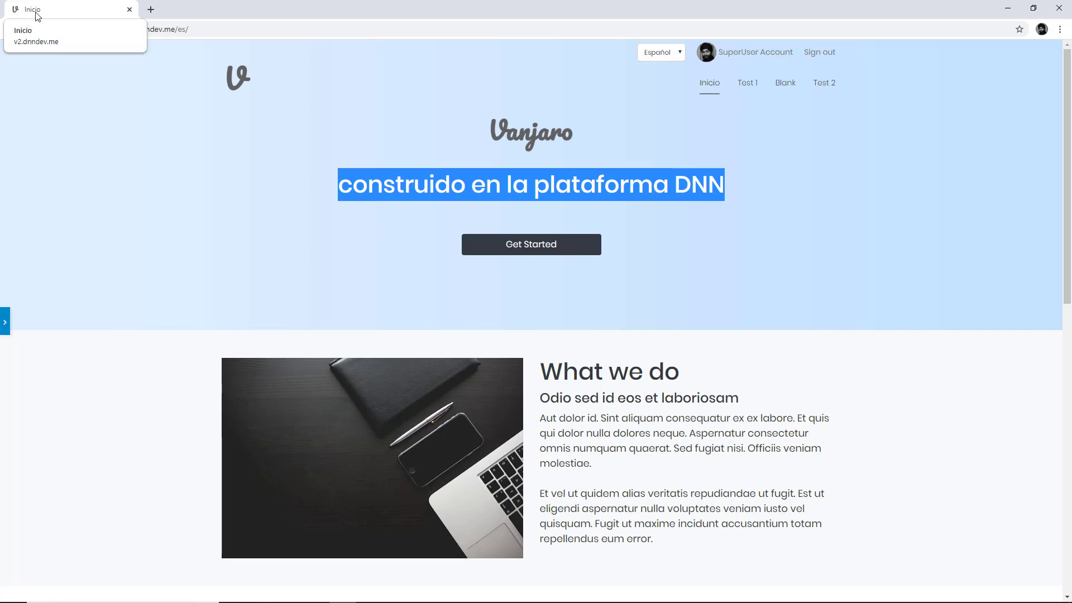
{"action": "left_click", "coordinate": [662, 52]}
{"action": "left_click", "coordinate": [668, 67]}
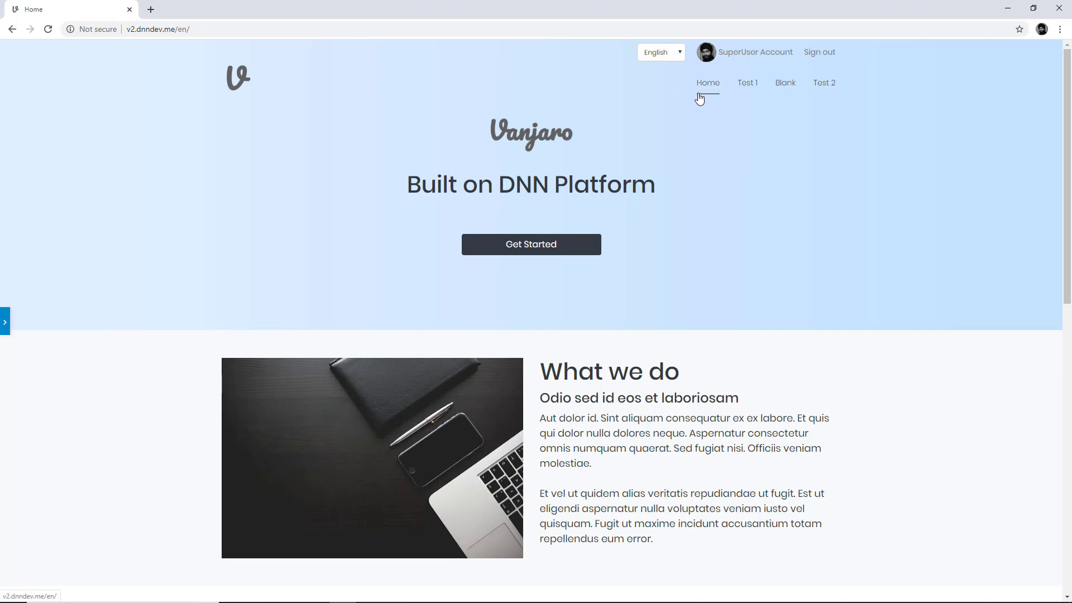
Step: Check the English copyright text in the Home page's footer
{"action": "scroll", "coordinate": [680, 130], "scroll_direction": "down", "scroll_amount": 15}
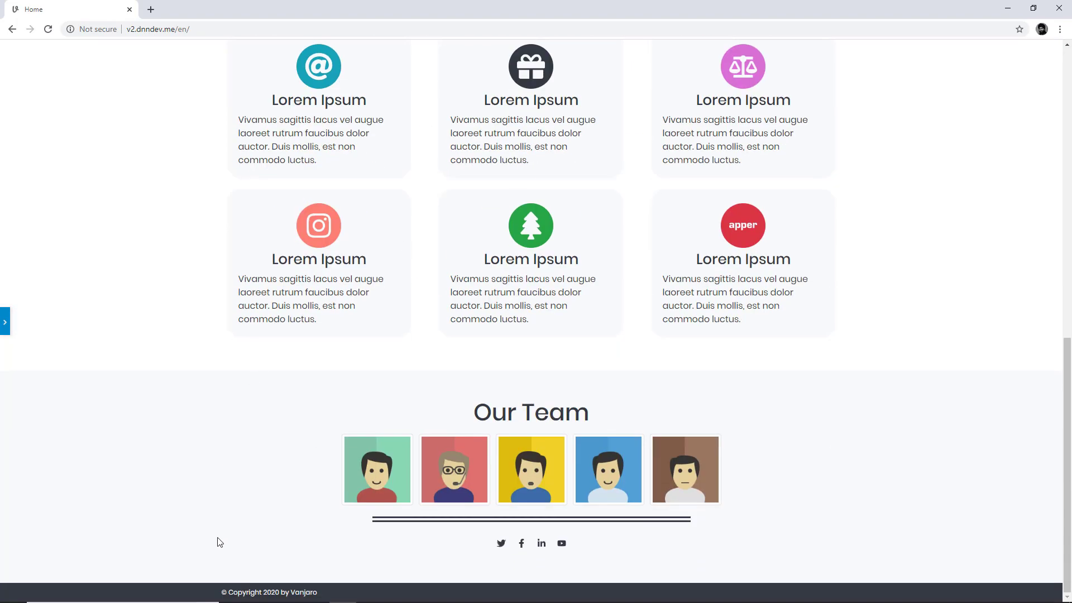
{"action": "mouse_move", "coordinate": [233, 592]}
{"action": "left_mouse_down"}
{"action": "mouse_move", "coordinate": [261, 589]}
{"action": "mouse_move", "coordinate": [229, 591]}
{"action": "left_mouse_up"}
{"action": "left_click", "coordinate": [260, 589]}
{"action": "scroll", "coordinate": [663, 244], "scroll_direction": "up", "scroll_amount": 15}
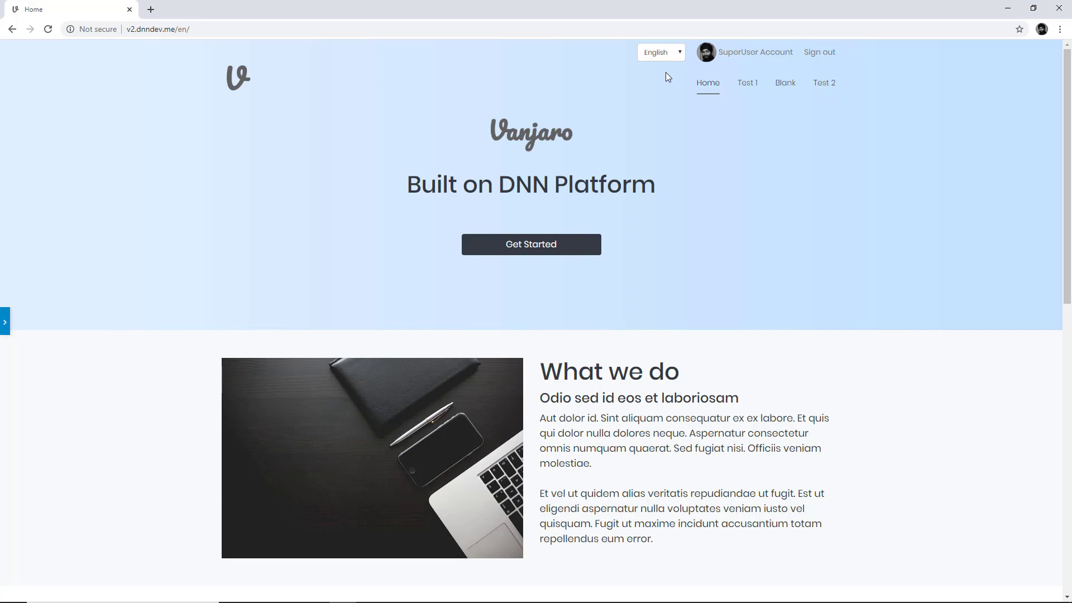
Step: Switch the site language to Español and check the copyright text in the footer
{"action": "left_click", "coordinate": [668, 59]}
{"action": "left_click", "coordinate": [665, 76]}
{"action": "scroll", "coordinate": [622, 199], "scroll_direction": "down", "scroll_amount": 7}
{"action": "scroll", "coordinate": [622, 199], "scroll_direction": "down", "scroll_amount": 4}
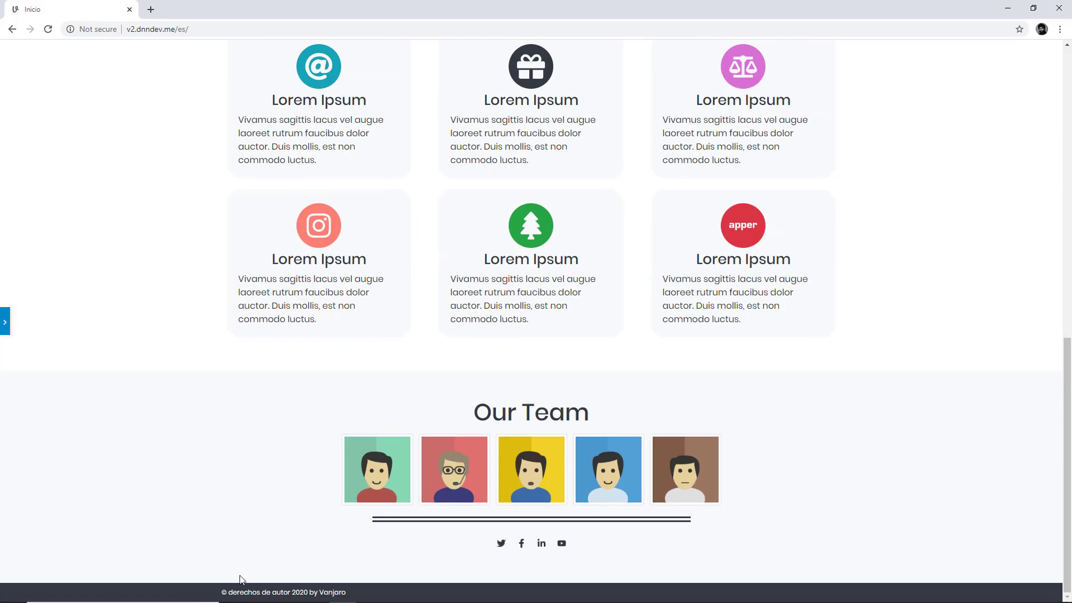
{"action": "left_click_drag", "start_coordinate": [232, 592], "coordinate": [292, 590]}
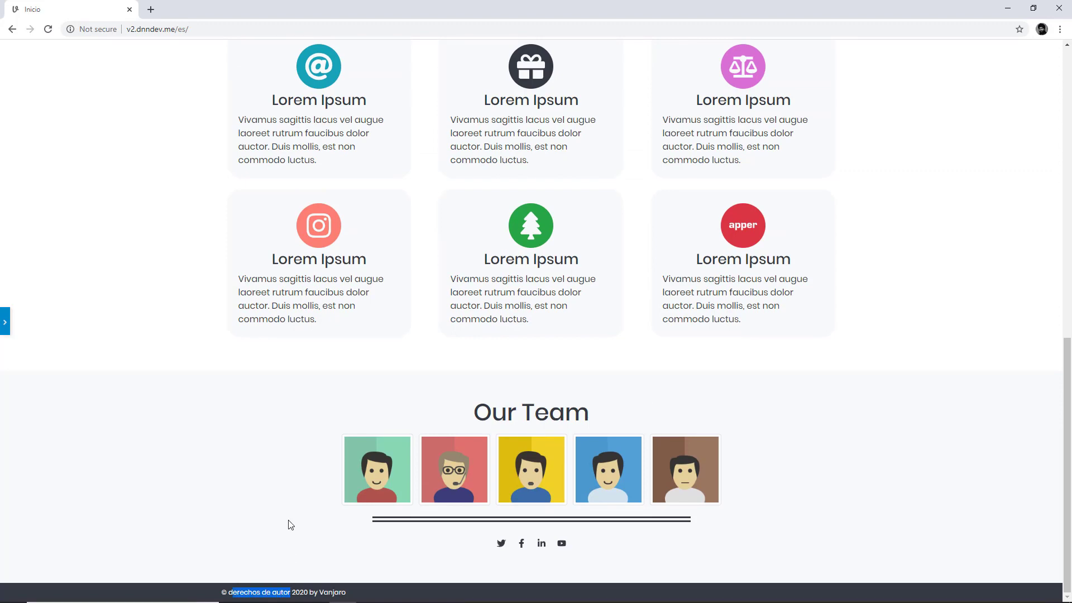
{"action": "scroll", "coordinate": [290, 525], "scroll_direction": "up", "scroll_amount": 15}
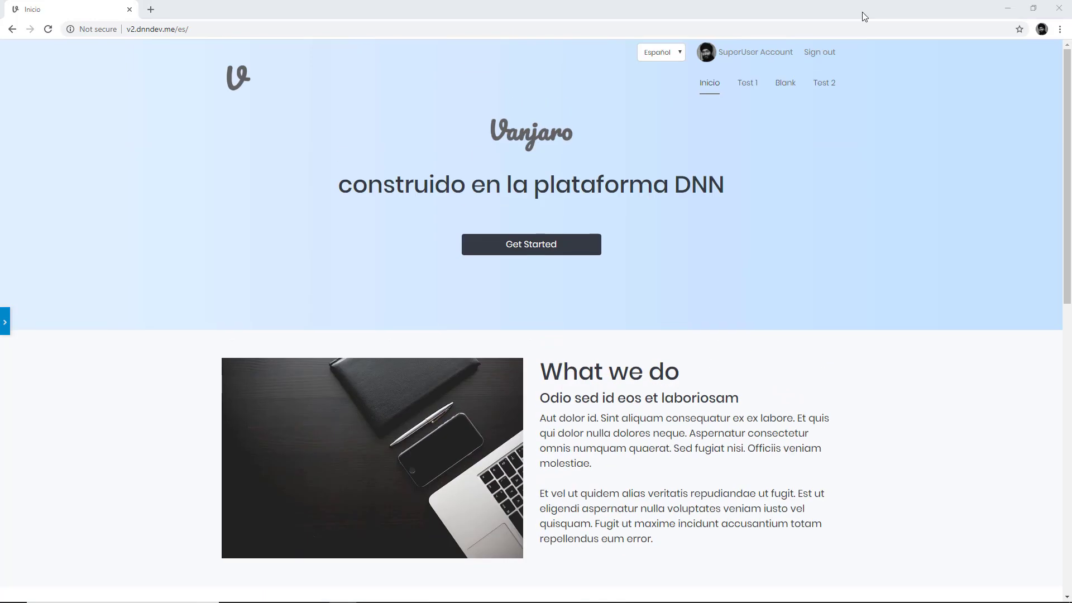
Step: Open the editor on the Spanish home page and unlock the global footer for editing
{"action": "scroll", "coordinate": [143, 259], "scroll_direction": "down", "scroll_amount": 2}
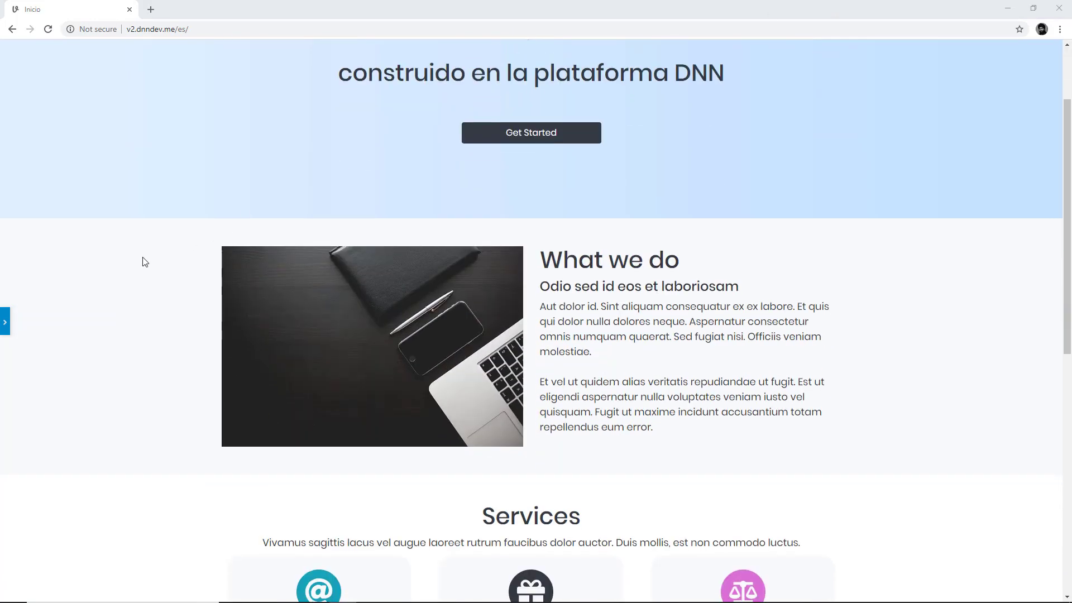
{"action": "left_click", "coordinate": [7, 322]}
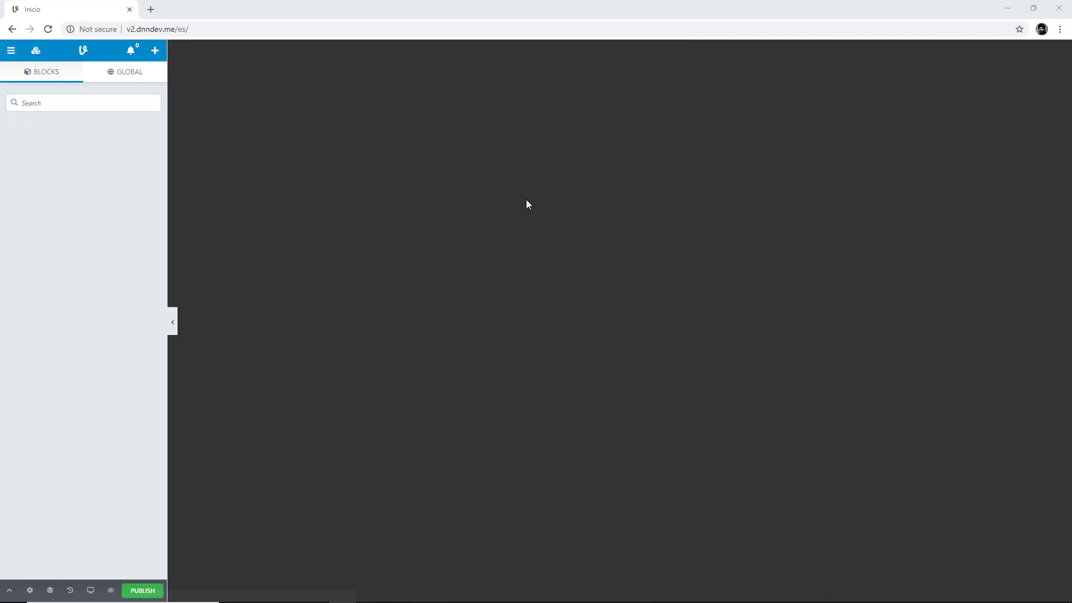
{"action": "scroll", "coordinate": [524, 204], "scroll_direction": "down", "scroll_amount": 10}
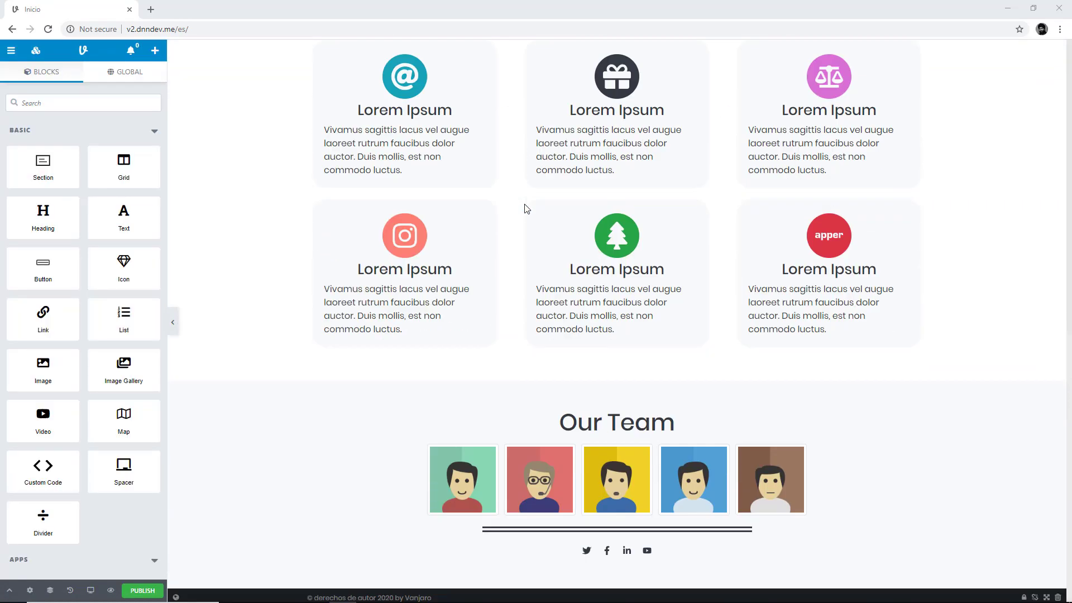
{"action": "left_click", "coordinate": [385, 594]}
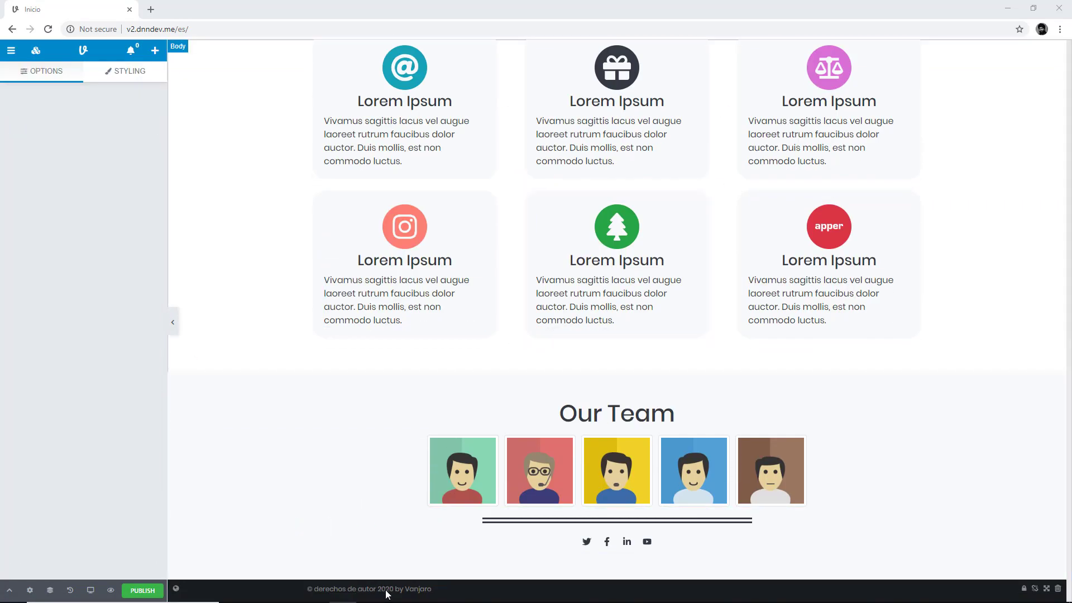
{"action": "left_click", "coordinate": [1034, 590]}
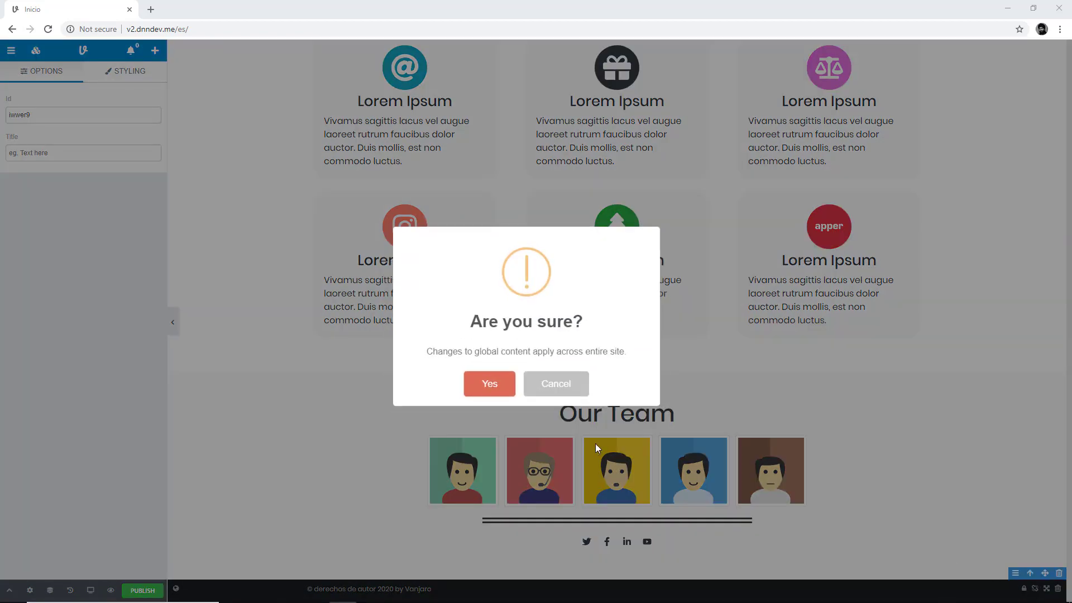
{"action": "left_click", "coordinate": [492, 385]}
Step: Change the year in the Spanish footer's copyright text to 2021 and publish the page
{"action": "left_click", "coordinate": [390, 593]}
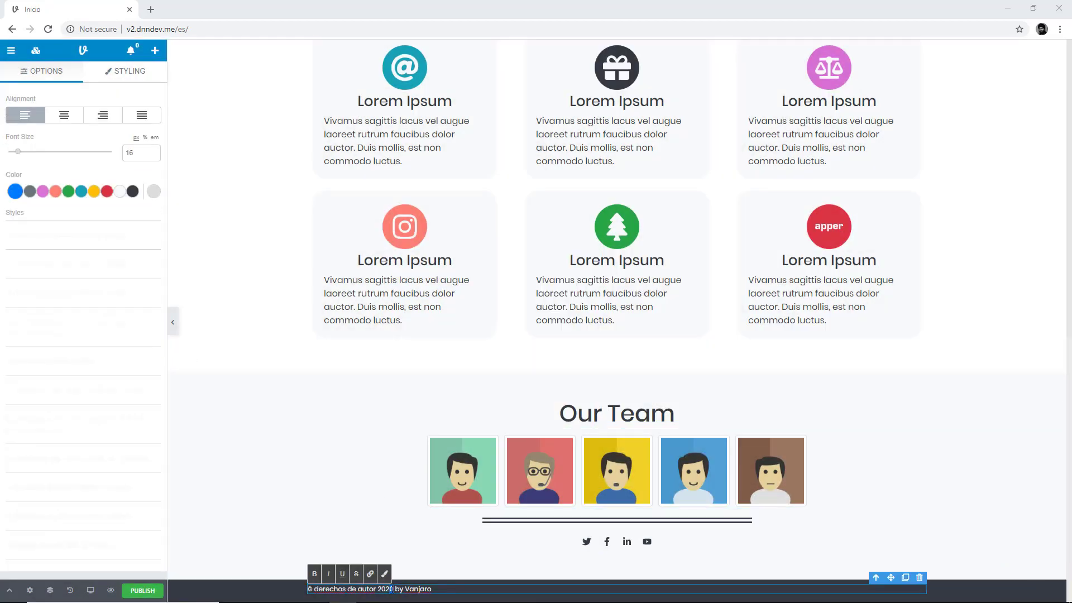
{"action": "type", "text": "1"}
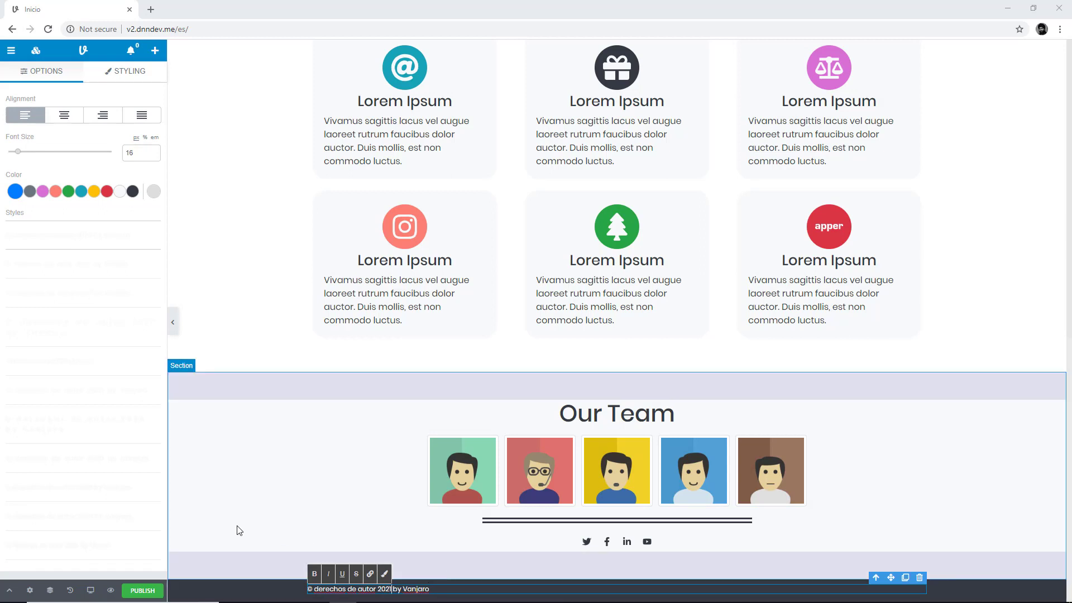
{"action": "left_click", "coordinate": [156, 589]}
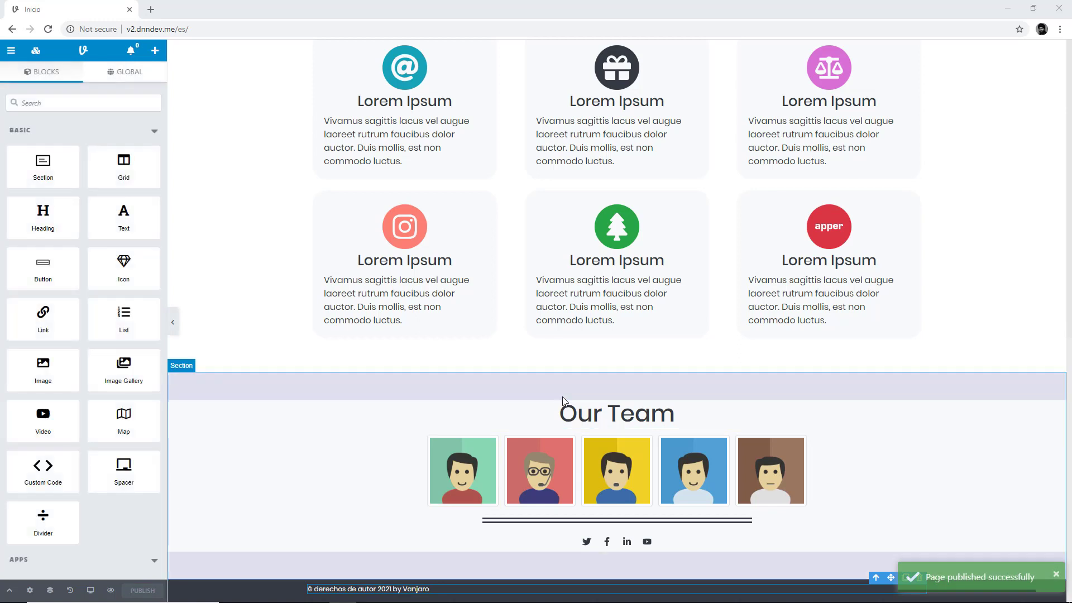
Step: Switch the editor's language to English and go down the Home page towards the footer
{"action": "left_click", "coordinate": [9, 591]}
{"action": "left_click", "coordinate": [91, 569]}
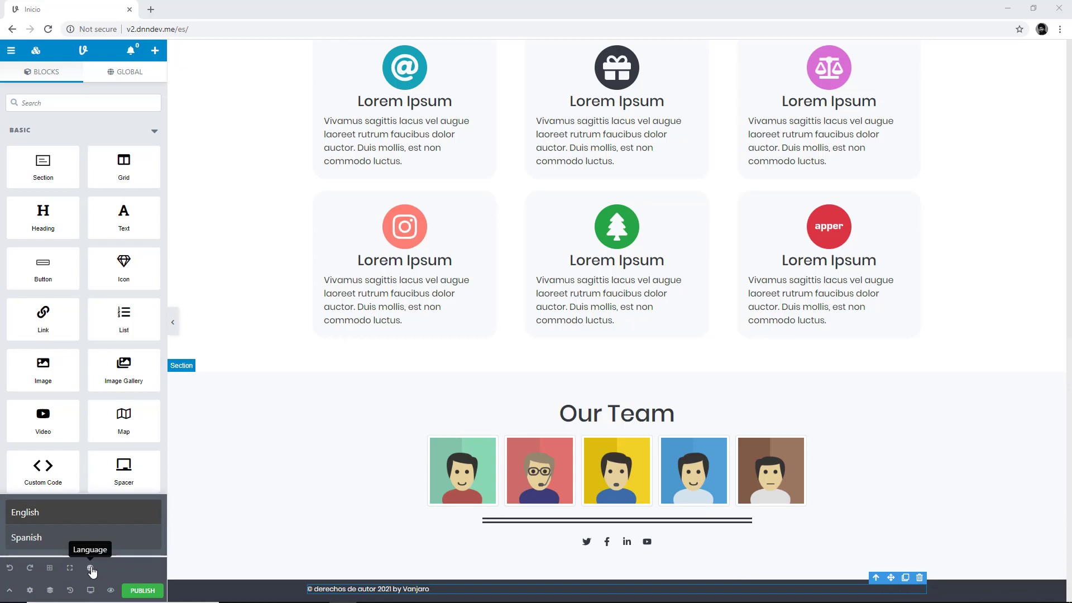
{"action": "left_click", "coordinate": [67, 514]}
{"action": "scroll", "coordinate": [491, 433], "scroll_direction": "down", "scroll_amount": 15}
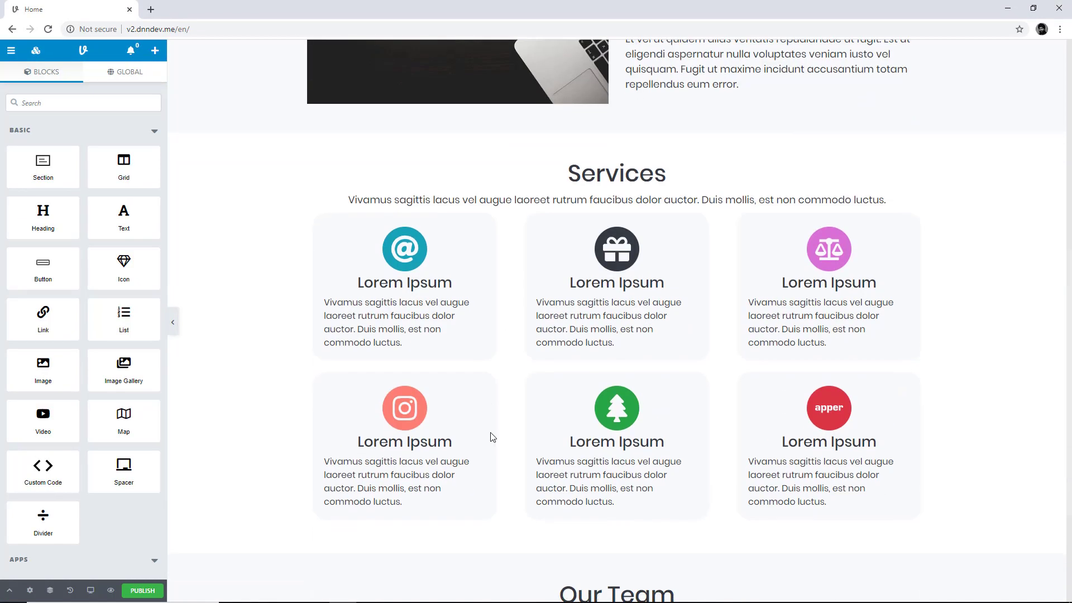
Step: Unlock the English global footer on the Home page and publish it with the copyright year set to 2021
{"action": "left_click", "coordinate": [1021, 593]}
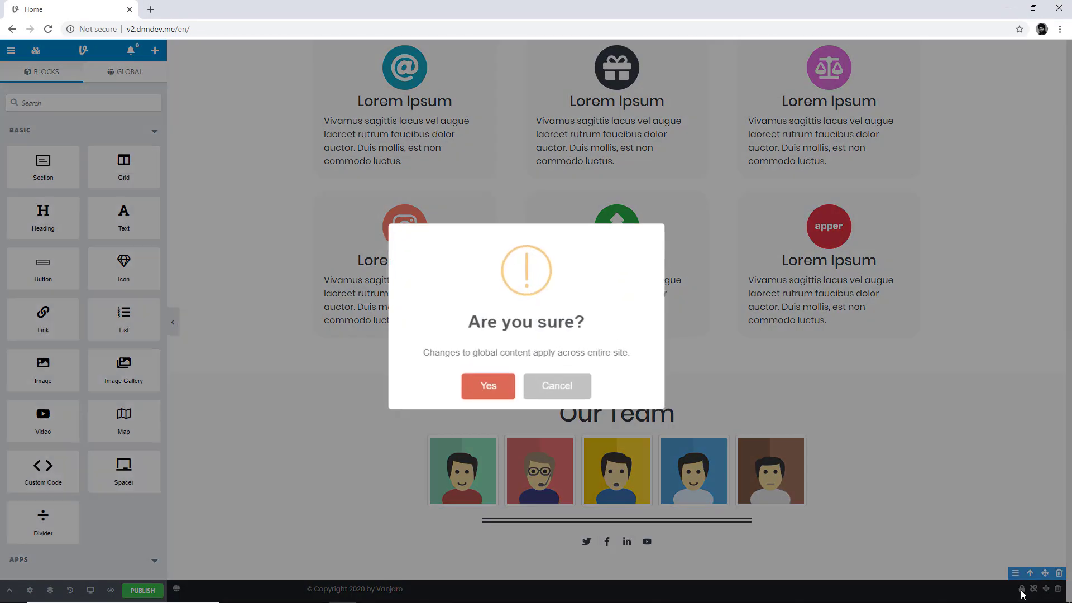
{"action": "left_click", "coordinate": [488, 385]}
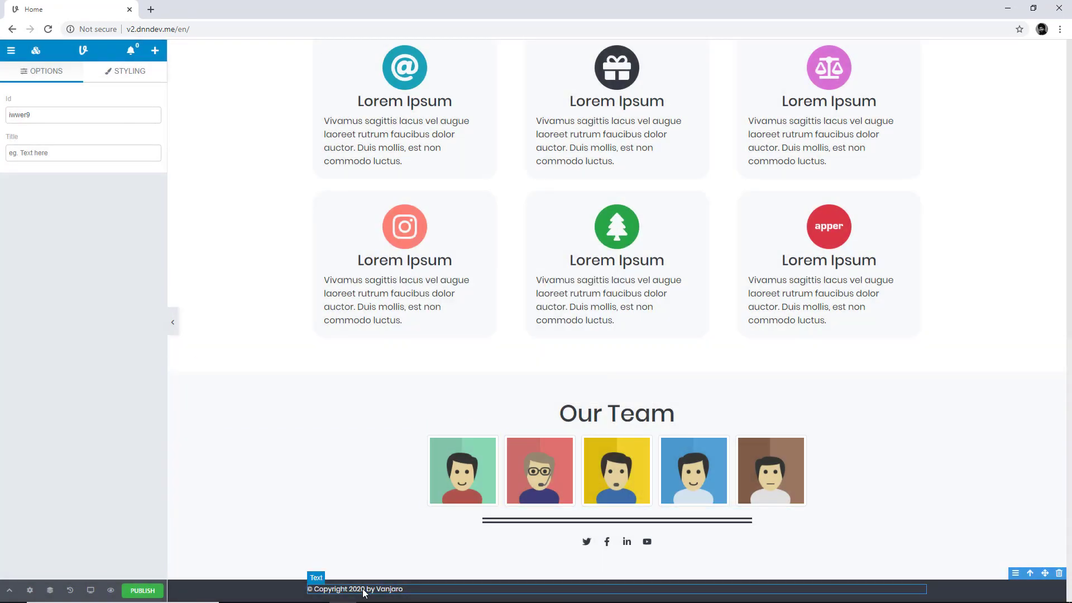
{"action": "left_click", "coordinate": [364, 589]}
{"action": "key", "text": "BackSpace"}
{"action": "type", "text": "1"}
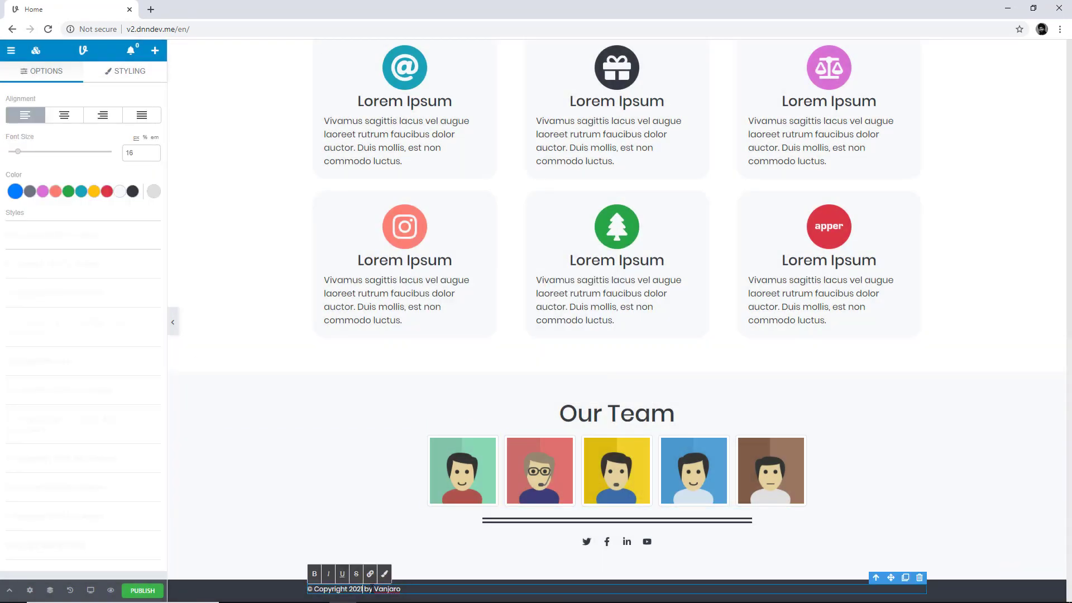
{"action": "left_click", "coordinate": [141, 591]}
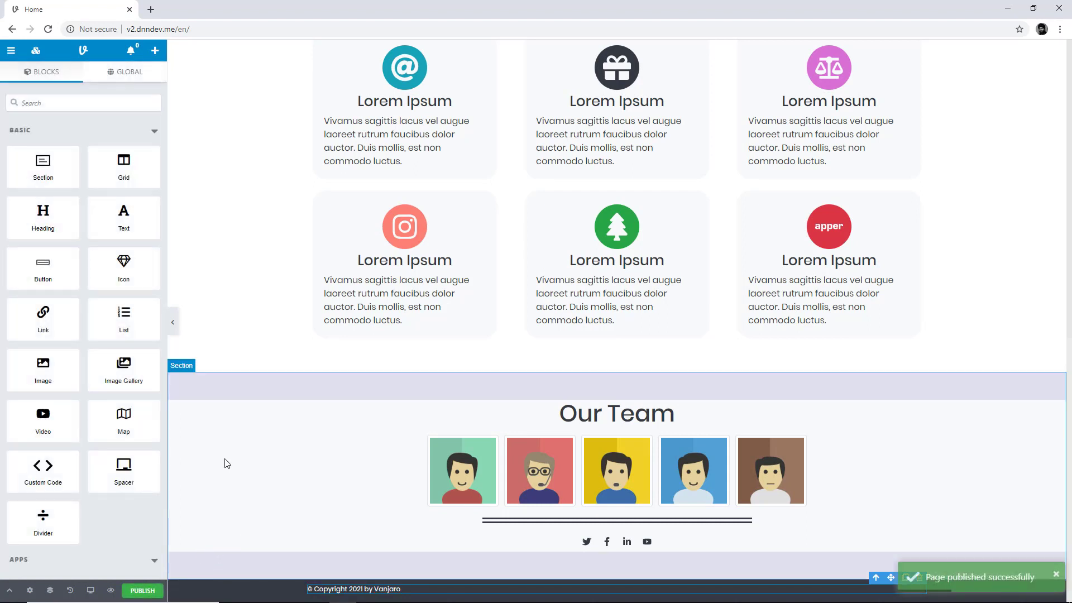
Step: Close the editor and check the footer's copyright text on the English Test 1 and Test 2 pages
{"action": "left_click", "coordinate": [173, 322]}
{"action": "scroll", "coordinate": [208, 297], "scroll_direction": "down", "scroll_amount": 10}
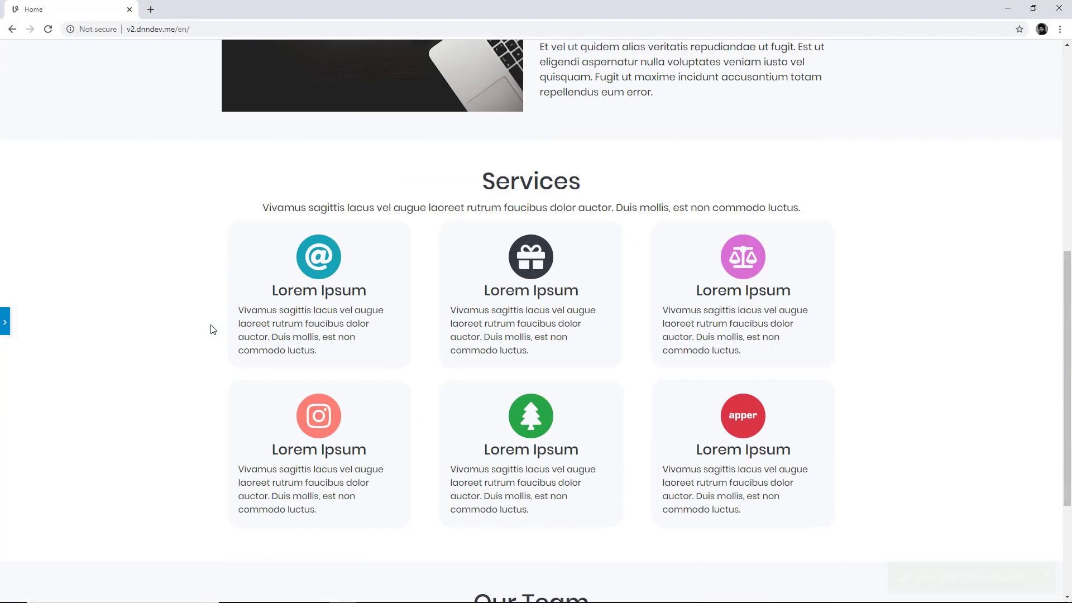
{"action": "scroll", "coordinate": [471, 424], "scroll_direction": "up", "scroll_amount": 10}
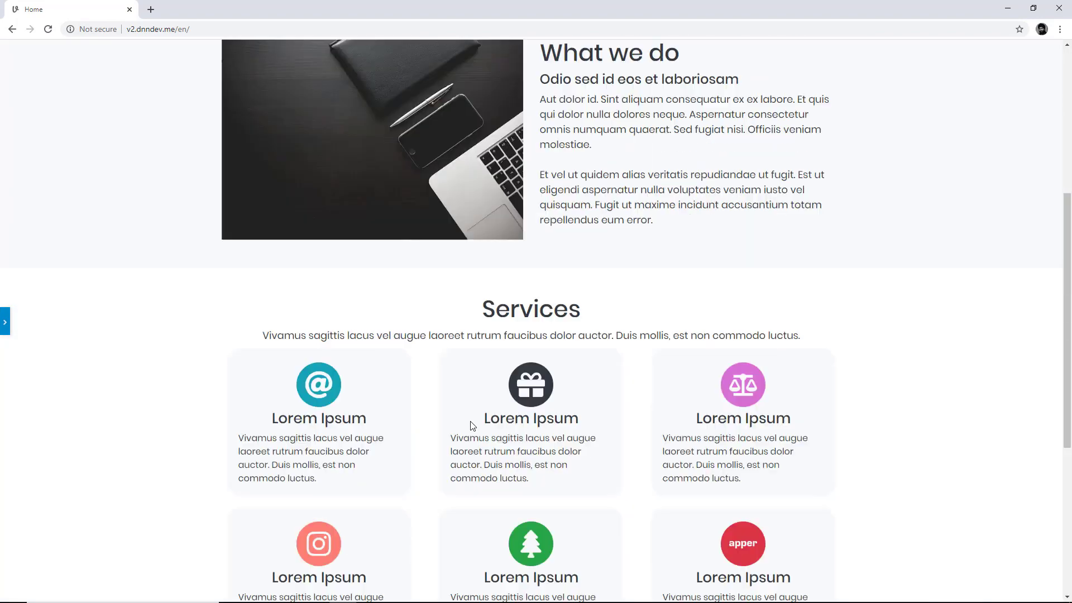
{"action": "left_click", "coordinate": [748, 85]}
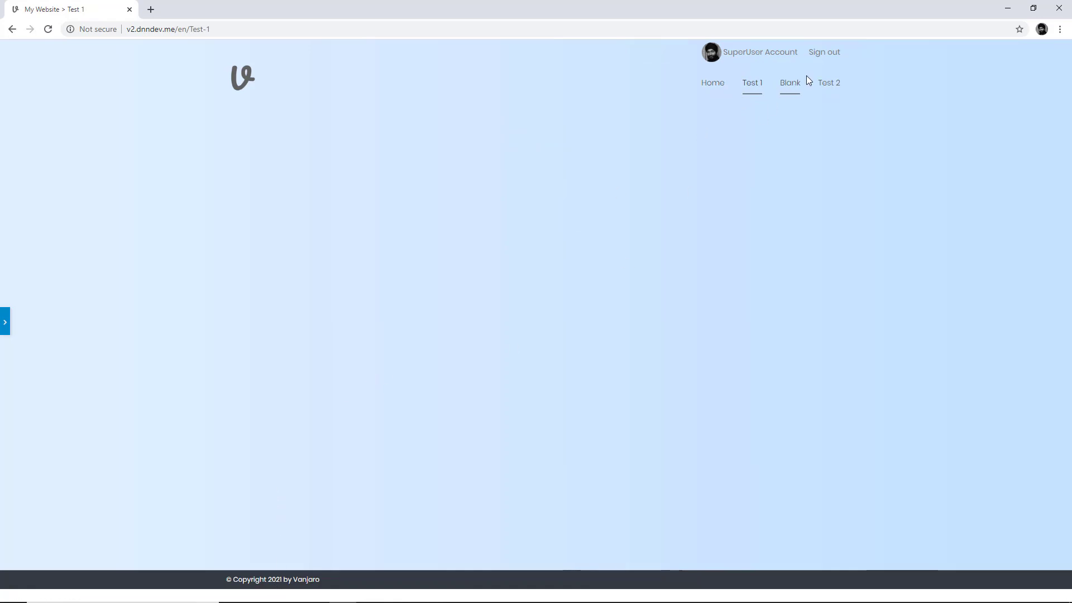
{"action": "left_click", "coordinate": [829, 85]}
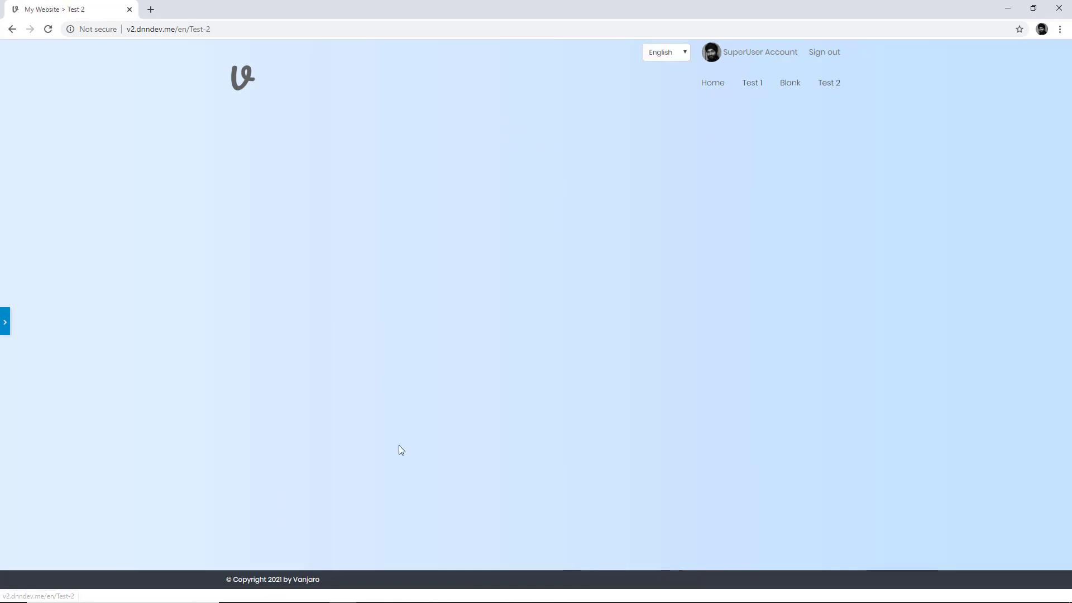
Step: View the Blank page in Español and check the copyright text in its footer
{"action": "left_click", "coordinate": [798, 83]}
{"action": "left_click_drag", "start_coordinate": [283, 546], "coordinate": [268, 546]}
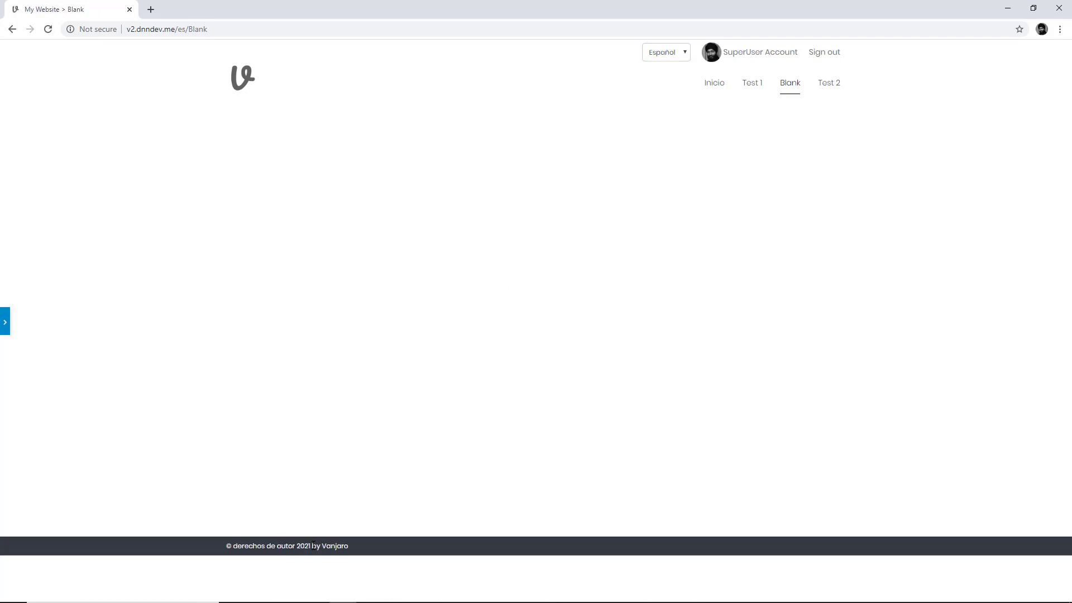
{"action": "mouse_move", "coordinate": [313, 544]}
{"action": "left_mouse_down"}
{"action": "mouse_move", "coordinate": [301, 546]}
{"action": "mouse_move", "coordinate": [313, 546]}
{"action": "left_mouse_up"}
Step: Return to the Spanish home page and open it in the editor
{"action": "left_click", "coordinate": [242, 79]}
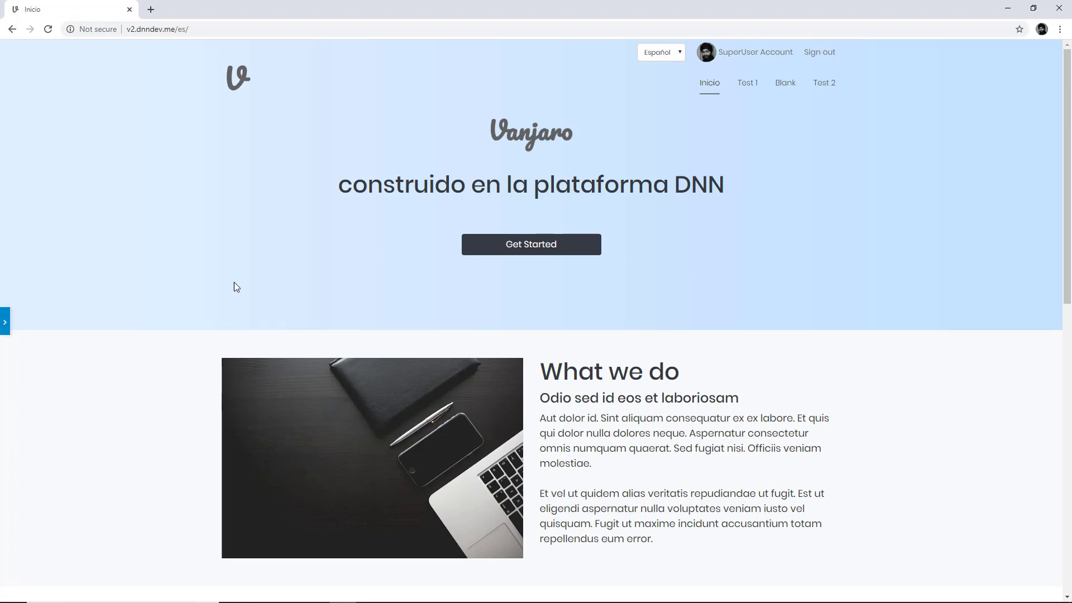
{"action": "left_click", "coordinate": [8, 330]}
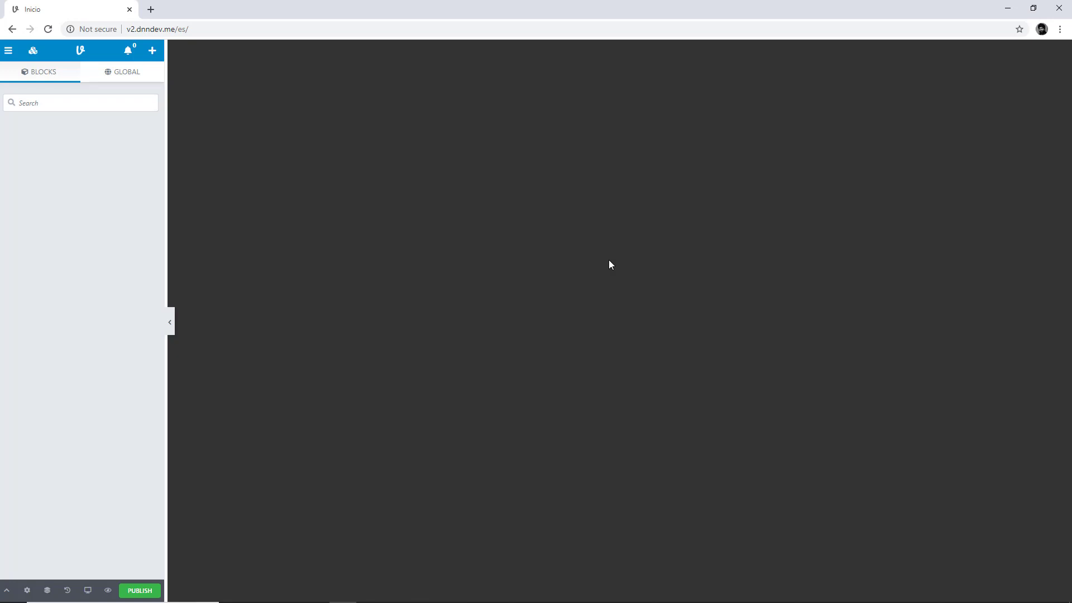